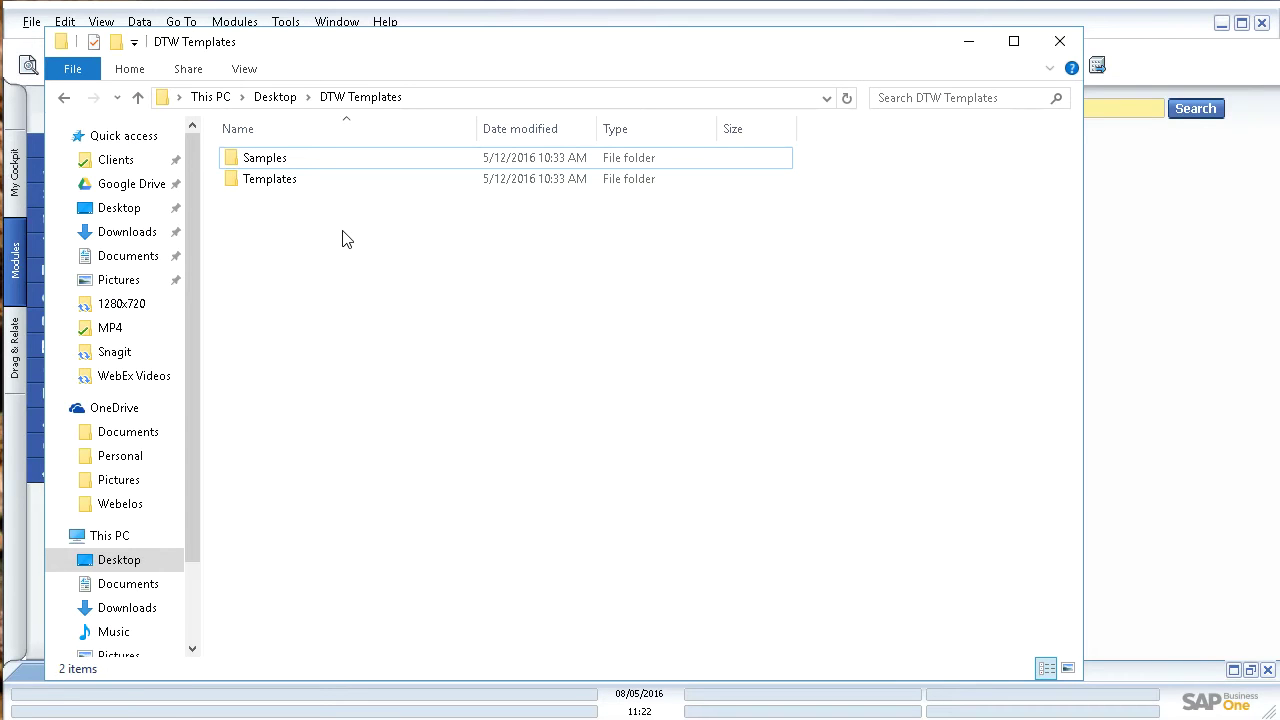
Step: Browse to Templates > Business Partners > Business Partner Master Data and launch OCRD - BusinessPartners.xlt
{"action": "double_click", "coordinate": [285, 188]}
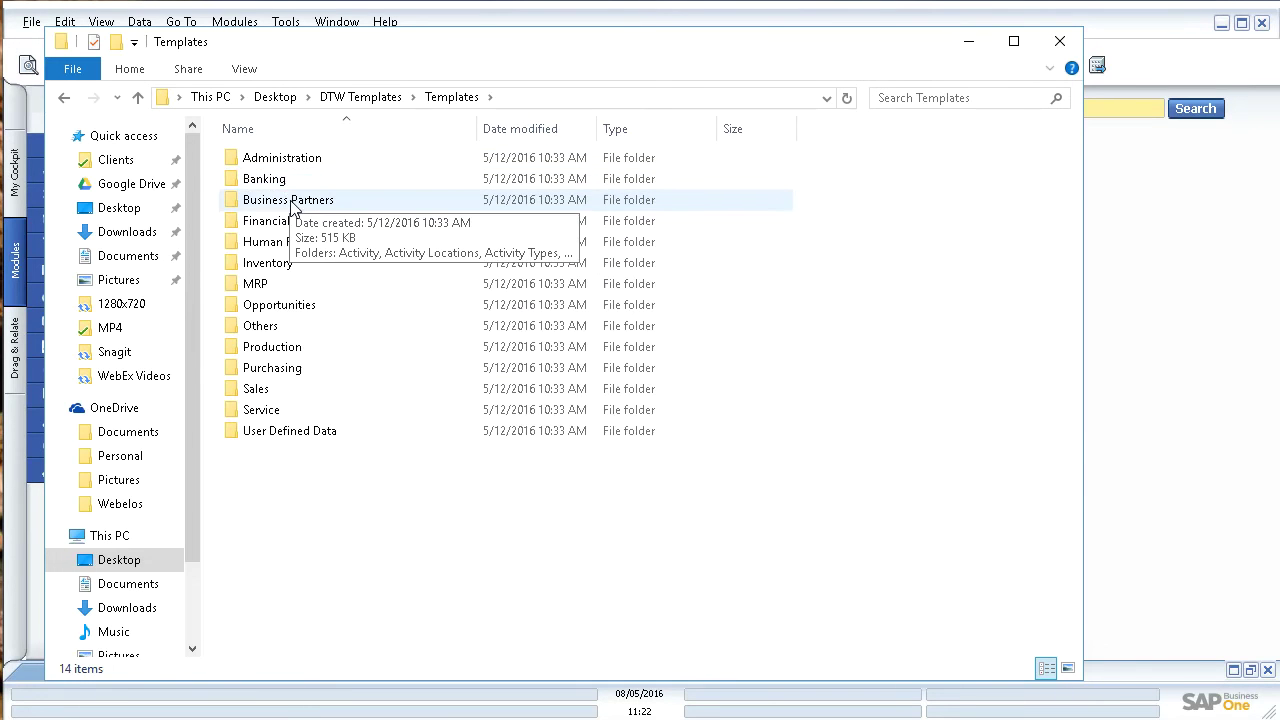
{"action": "double_click", "coordinate": [293, 205]}
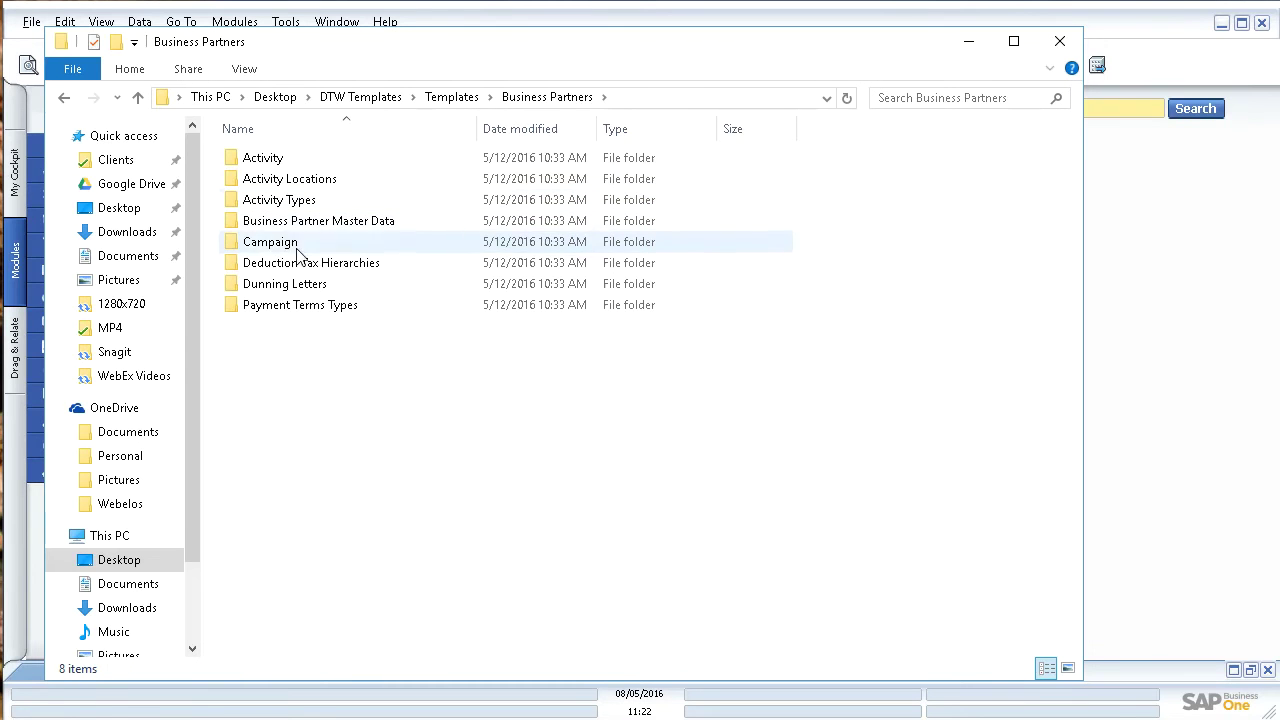
{"action": "double_click", "coordinate": [306, 221]}
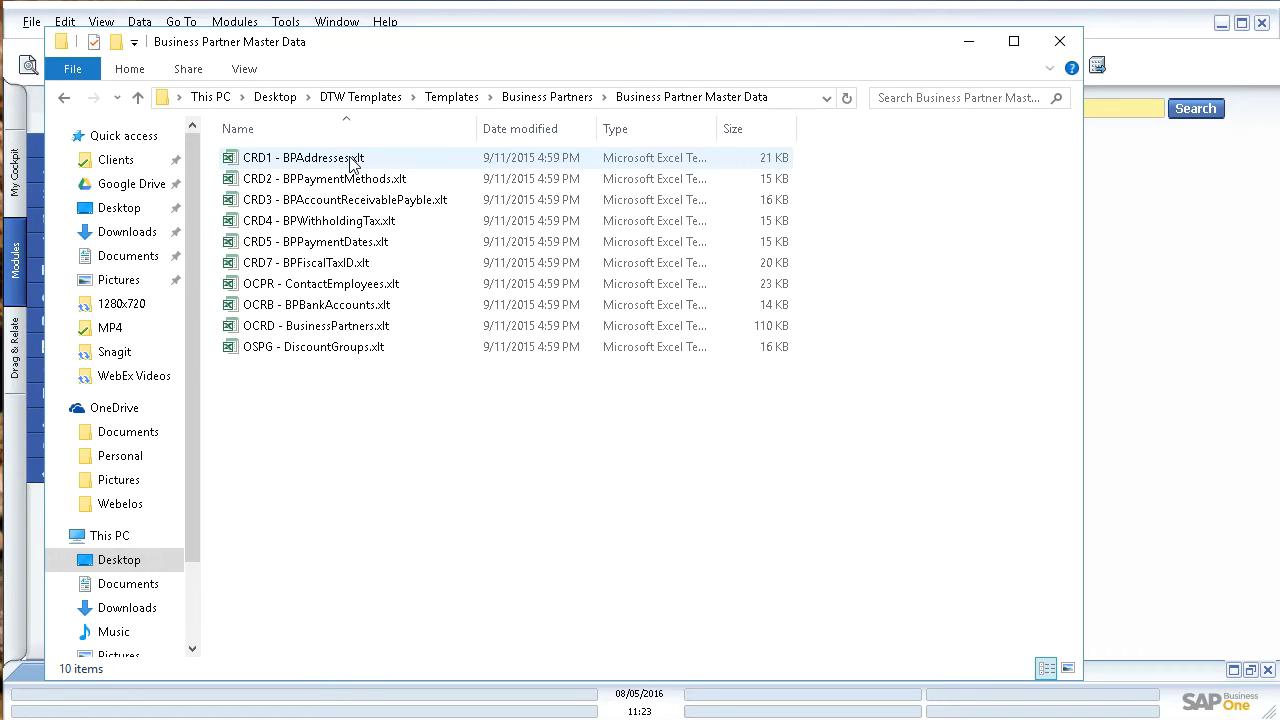
{"action": "double_click", "coordinate": [338, 330]}
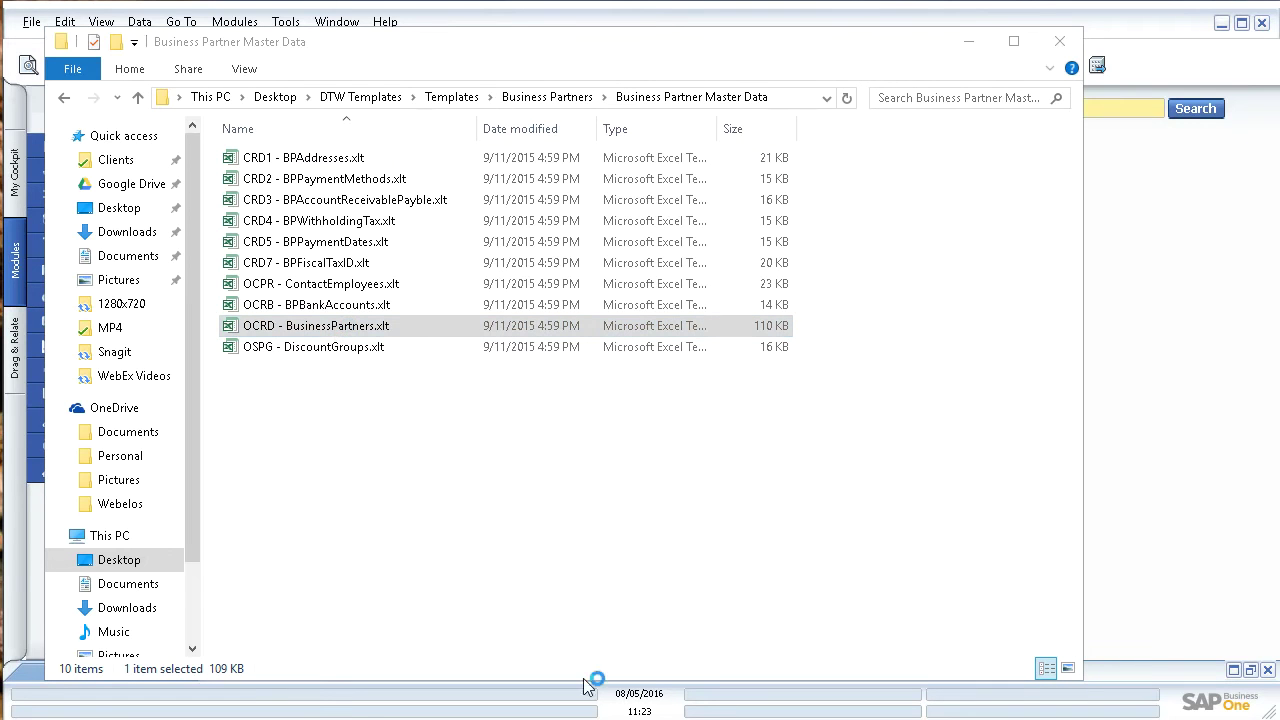
Step: Minimize Explorer, enlarge the OCRD - BusinessPartners1 Excel window, and read the header cell comments
{"action": "left_click", "coordinate": [985, 47]}
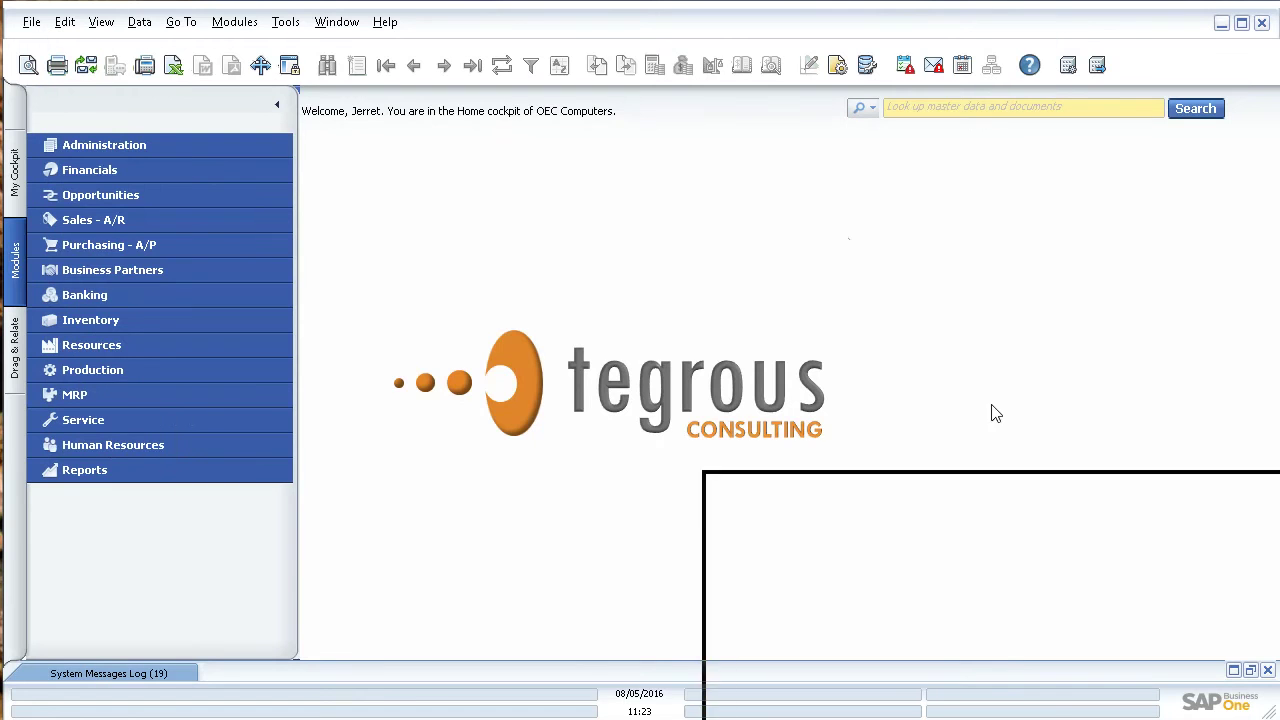
{"action": "left_click_drag", "start_coordinate": [896, 336], "coordinate": [350, 45]}
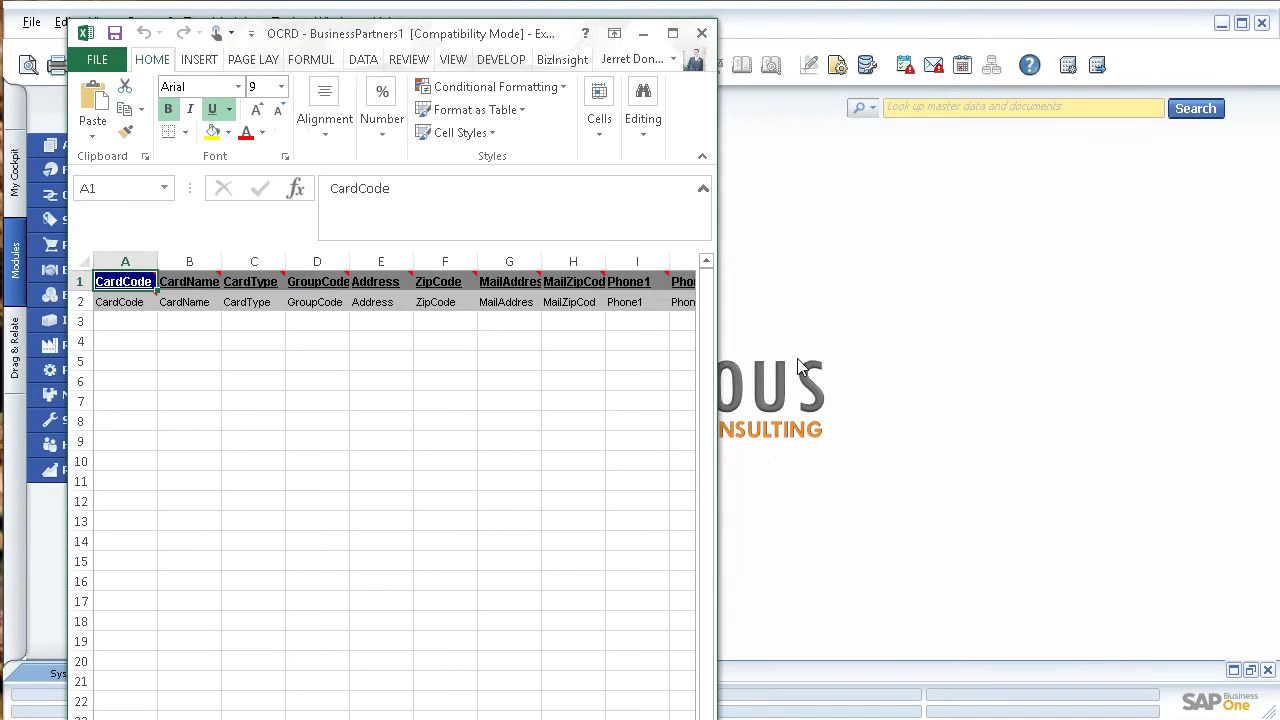
{"action": "left_click_drag", "start_coordinate": [717, 360], "coordinate": [1248, 356]}
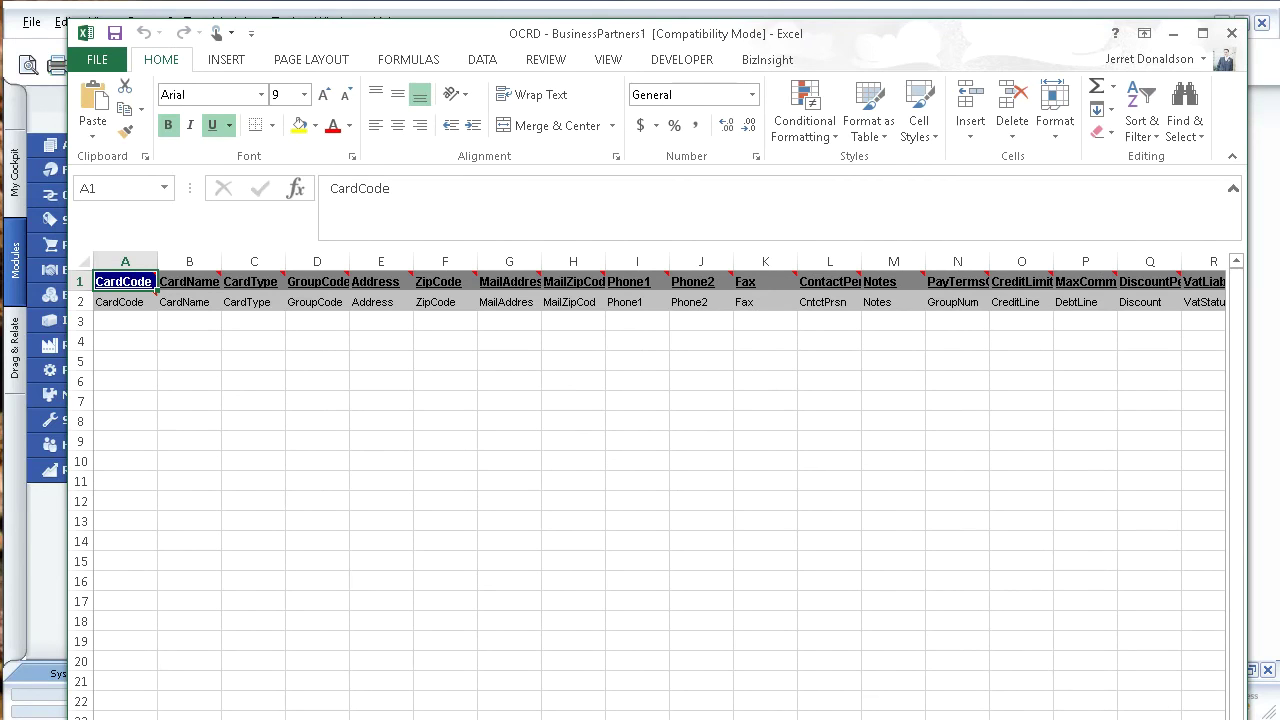
{"action": "left_click_drag", "start_coordinate": [935, 692], "coordinate": [898, 675]}
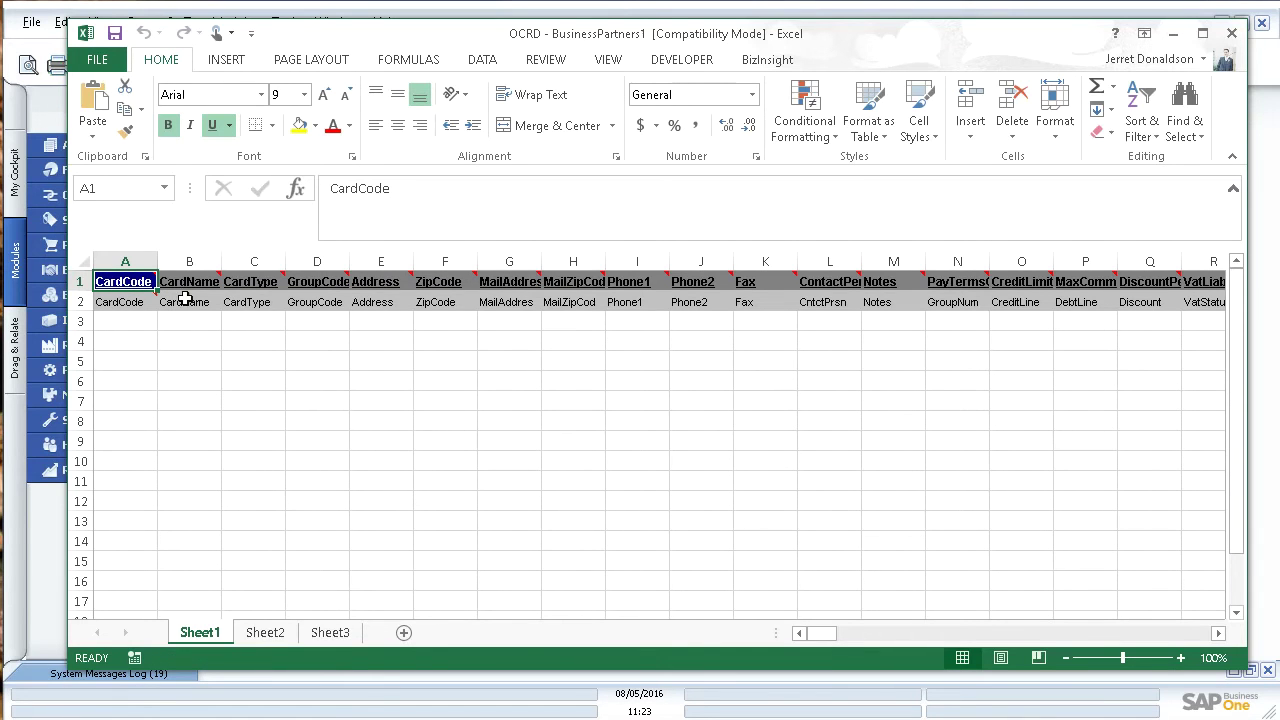
{"action": "mouse_move", "coordinate": [187, 279]}
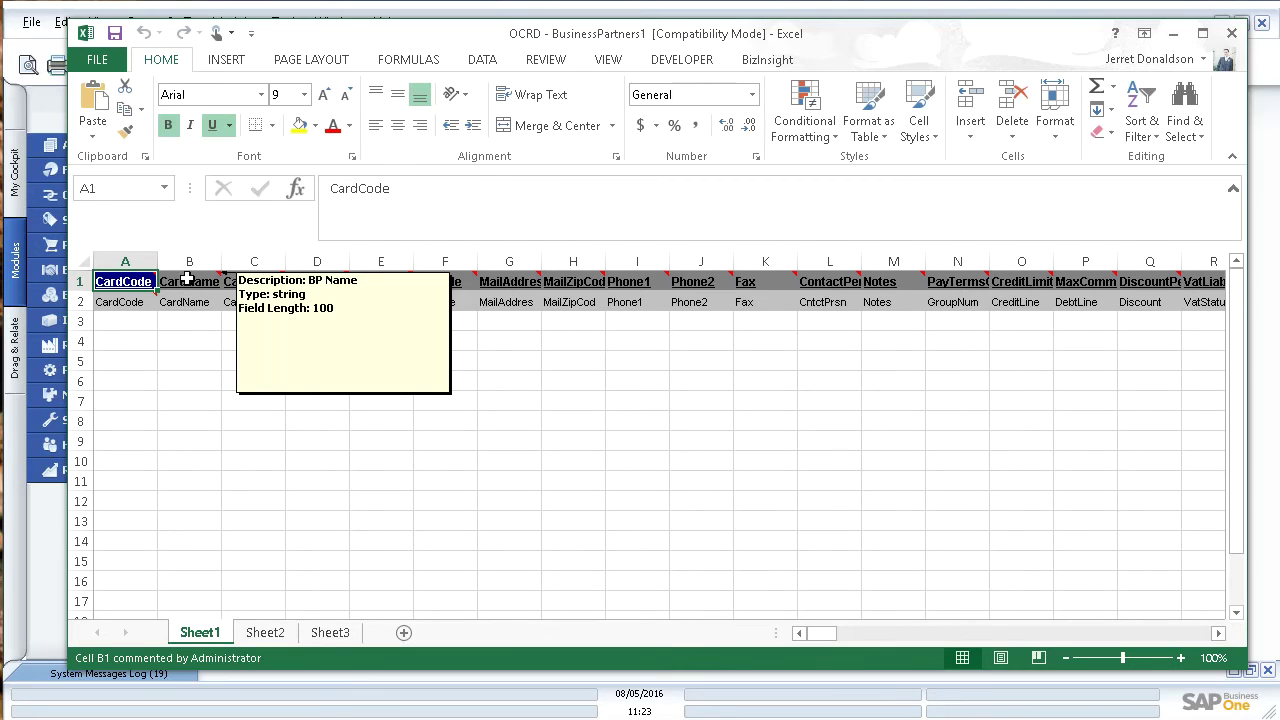
{"action": "mouse_move", "coordinate": [130, 281]}
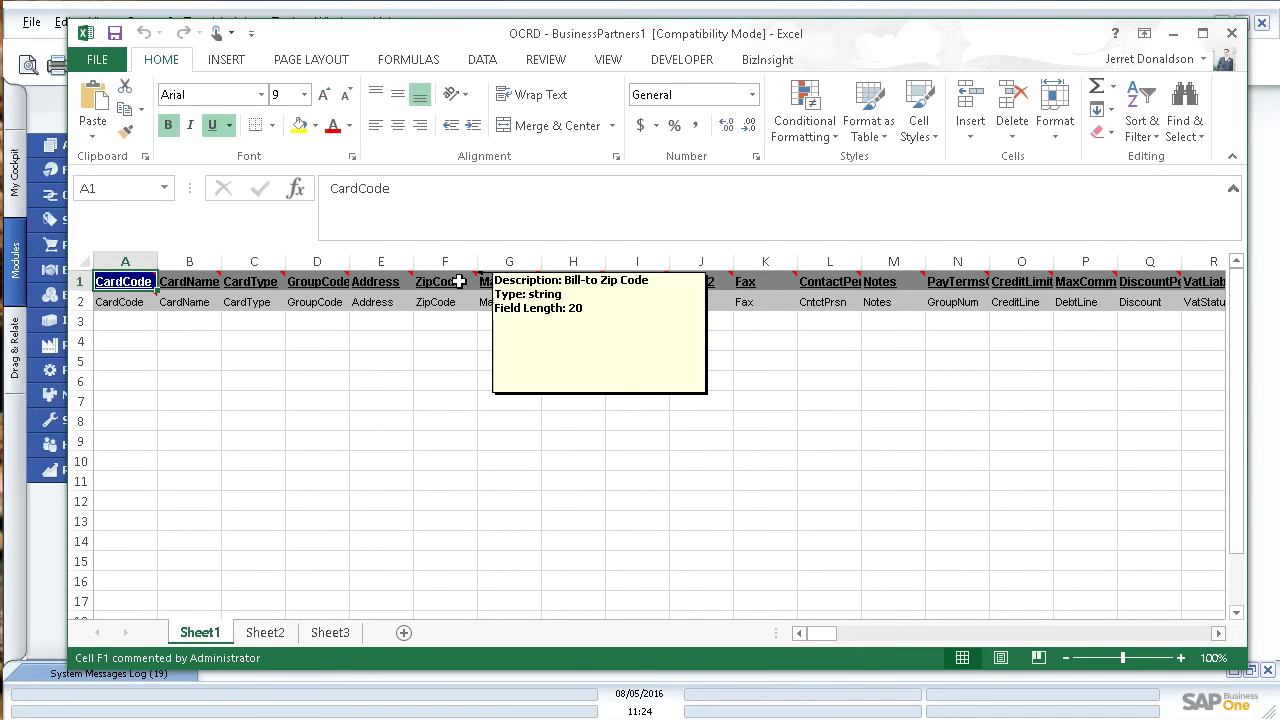
{"action": "mouse_move", "coordinate": [396, 281]}
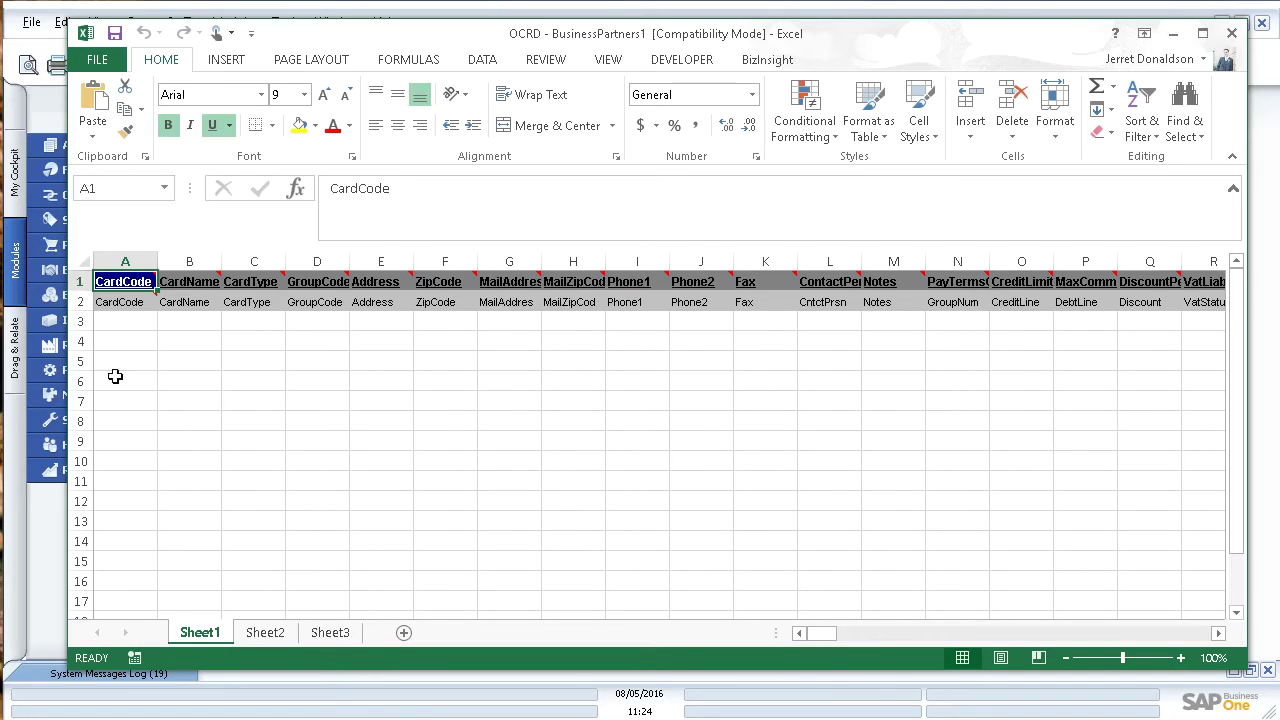
Step: Enter W1000 and W1001 in A3:A4 and fill the CardCode series down to W1005
{"action": "left_click", "coordinate": [123, 324]}
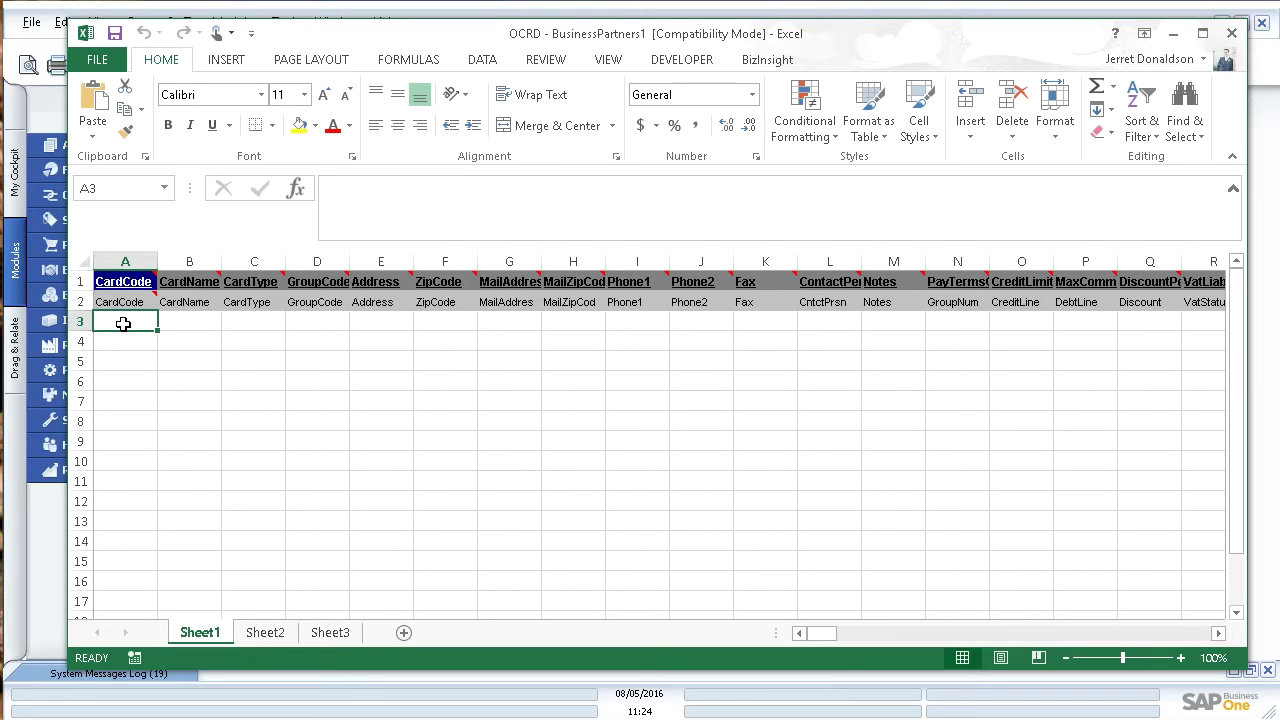
{"action": "type", "text": "W"}
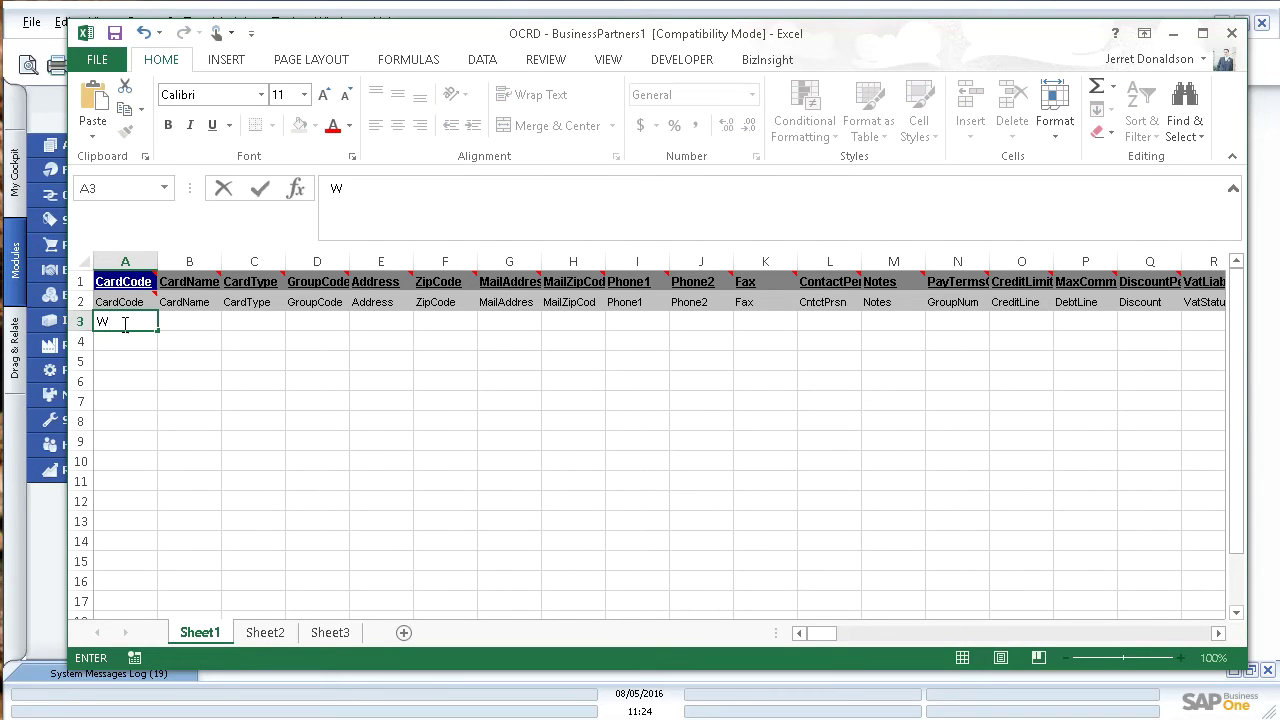
{"action": "type", "text": "1000"}
{"action": "left_click", "coordinate": [129, 339]}
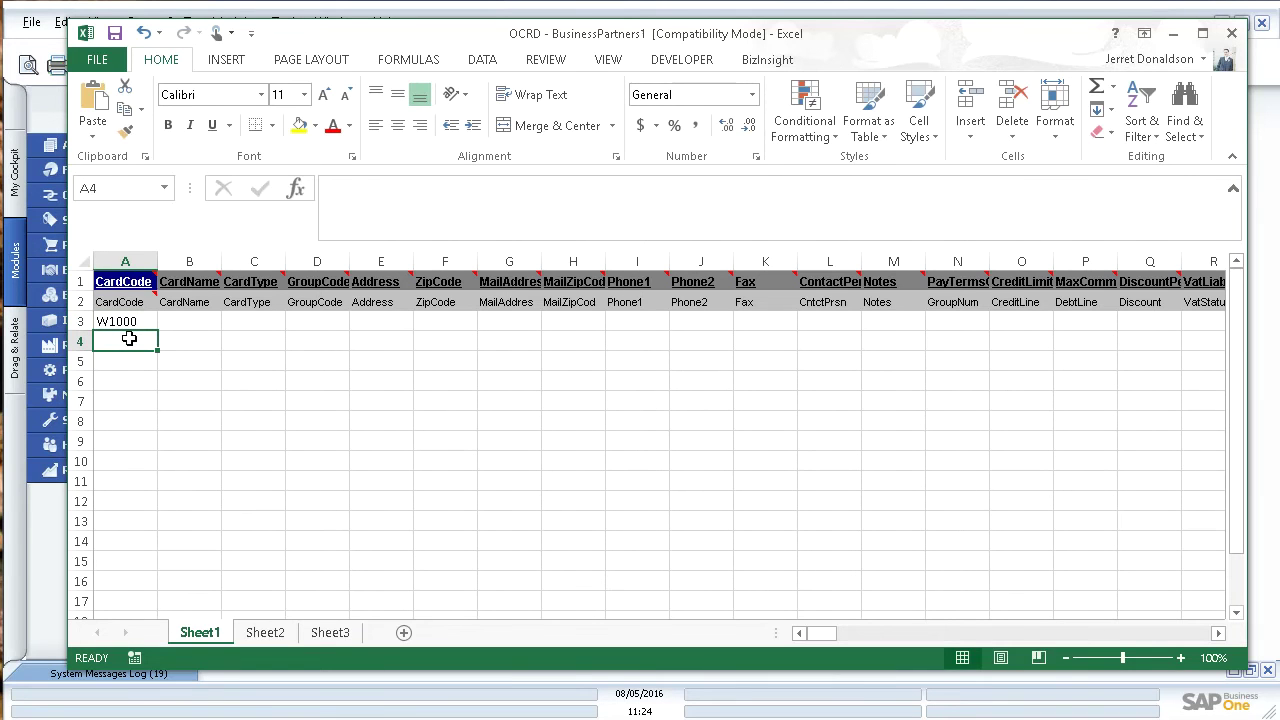
{"action": "type", "text": "W10001"}
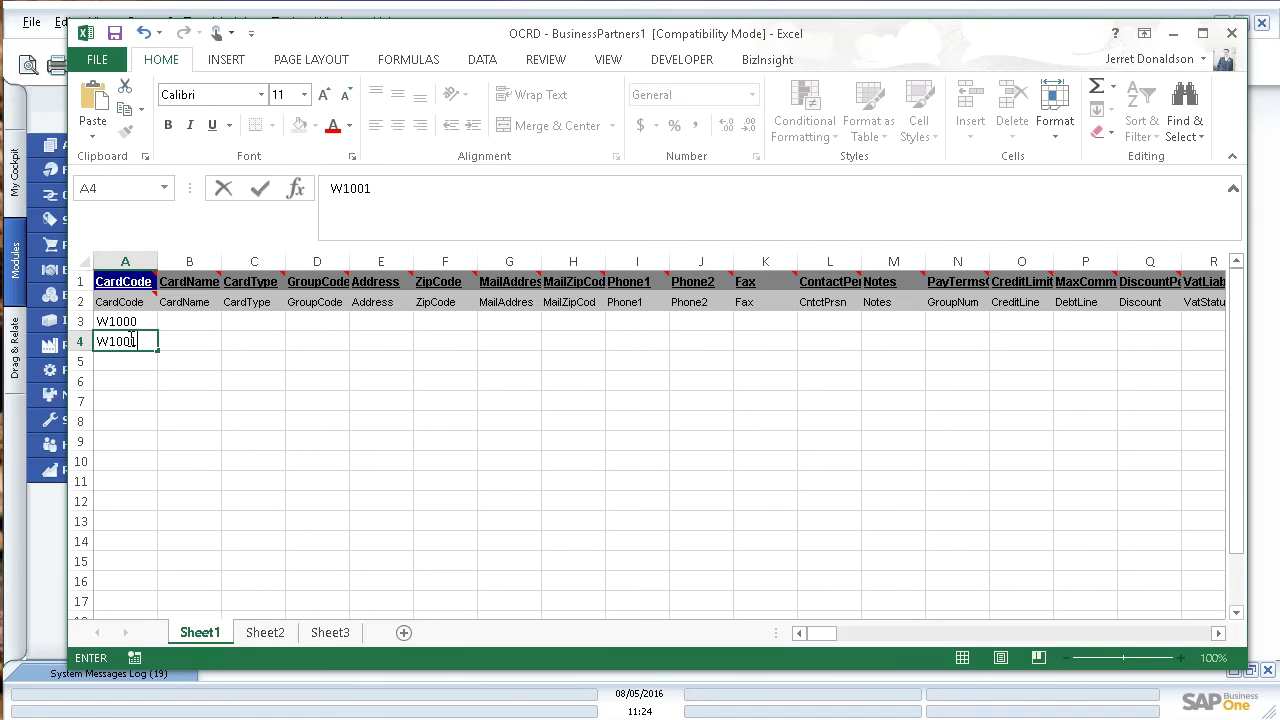
{"action": "left_click", "coordinate": [137, 360]}
{"action": "left_click_drag", "start_coordinate": [128, 323], "coordinate": [160, 427]}
{"action": "left_click", "coordinate": [244, 402]}
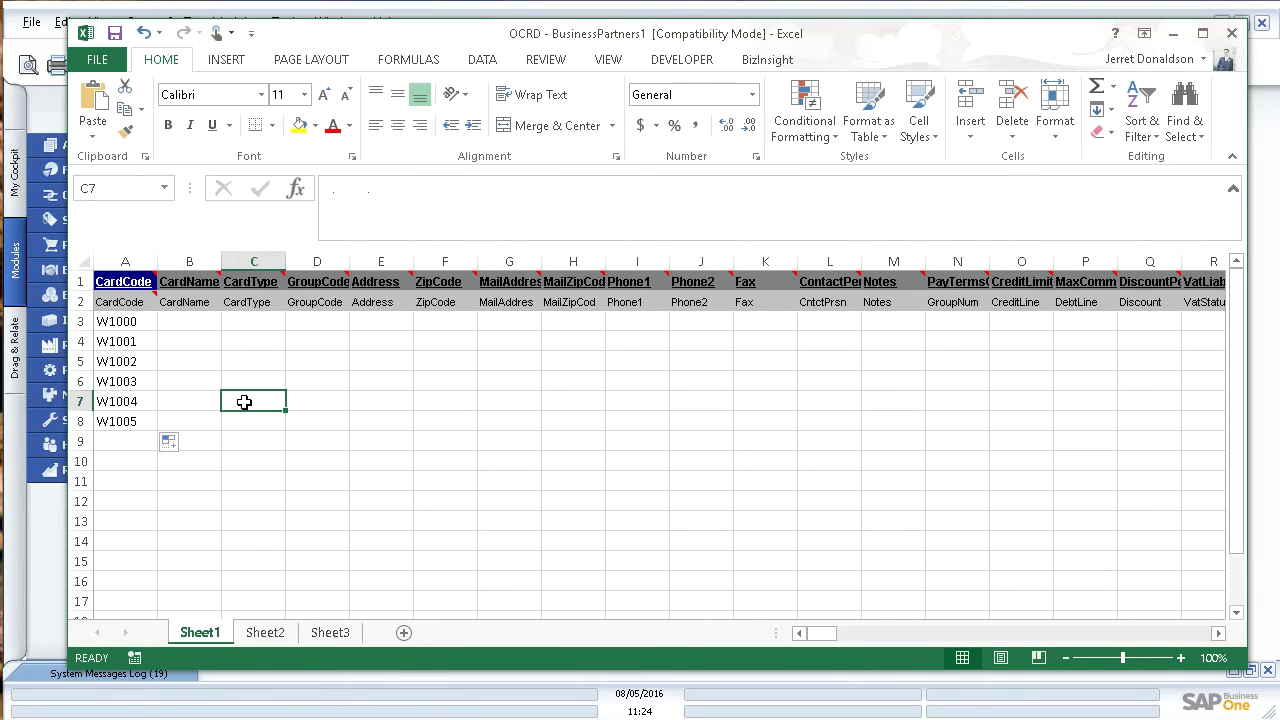
Step: Enter 1 and 2 in B3:B4 and fill the CardName numbers down to 6 in B8
{"action": "left_click", "coordinate": [192, 321]}
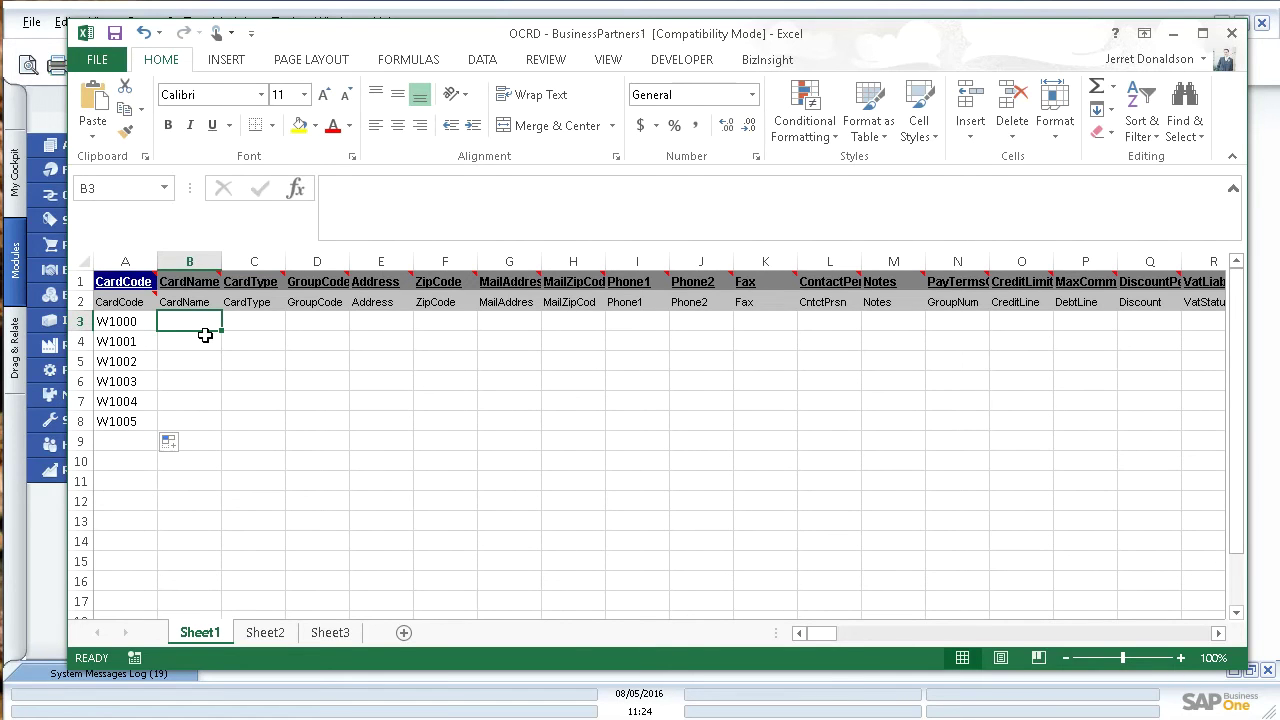
{"action": "type", "text": "1"}
{"action": "key", "text": "Return"}
{"action": "type", "text": "2"}
{"action": "left_click", "coordinate": [355, 458]}
{"action": "left_click_drag", "start_coordinate": [183, 323], "coordinate": [223, 426]}
{"action": "left_click", "coordinate": [370, 438]}
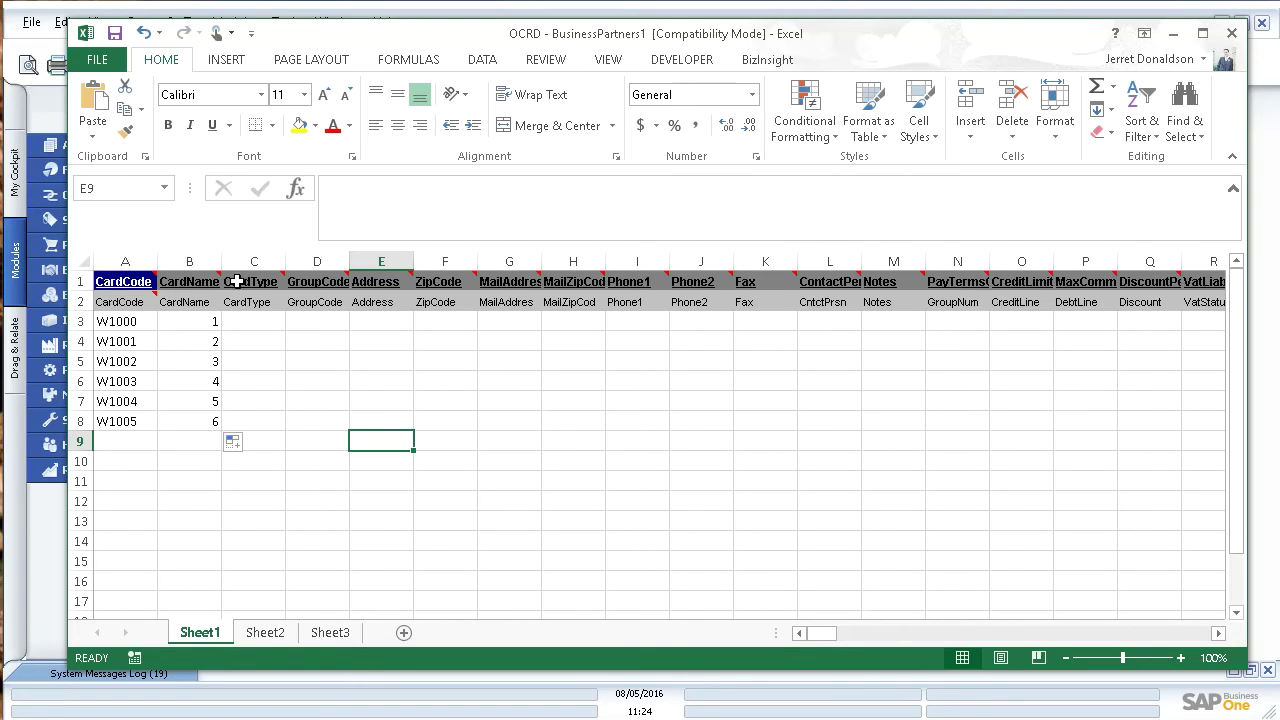
{"action": "mouse_move", "coordinate": [728, 278]}
{"action": "mouse_move", "coordinate": [827, 634]}
{"action": "left_mouse_down"}
{"action": "mouse_move", "coordinate": [1217, 645]}
{"action": "mouse_move", "coordinate": [806, 648]}
{"action": "left_mouse_up"}
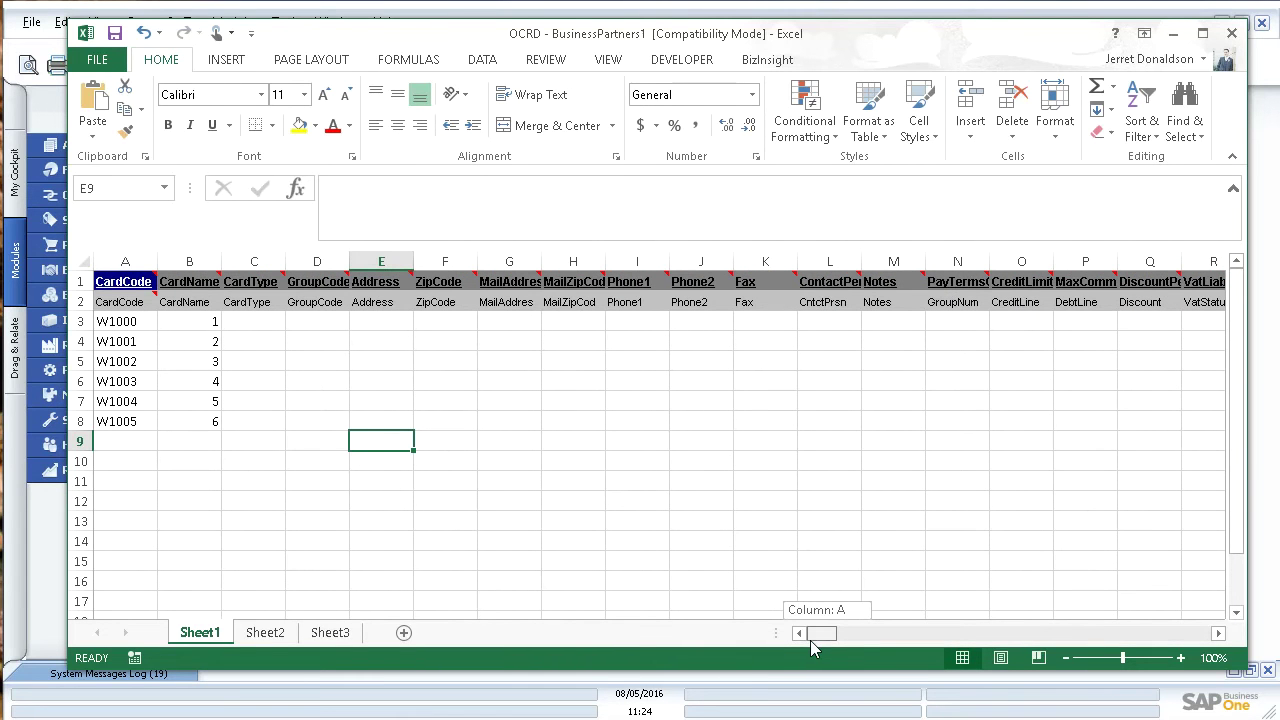
{"action": "left_click_drag", "start_coordinate": [810, 648], "coordinate": [1215, 645]}
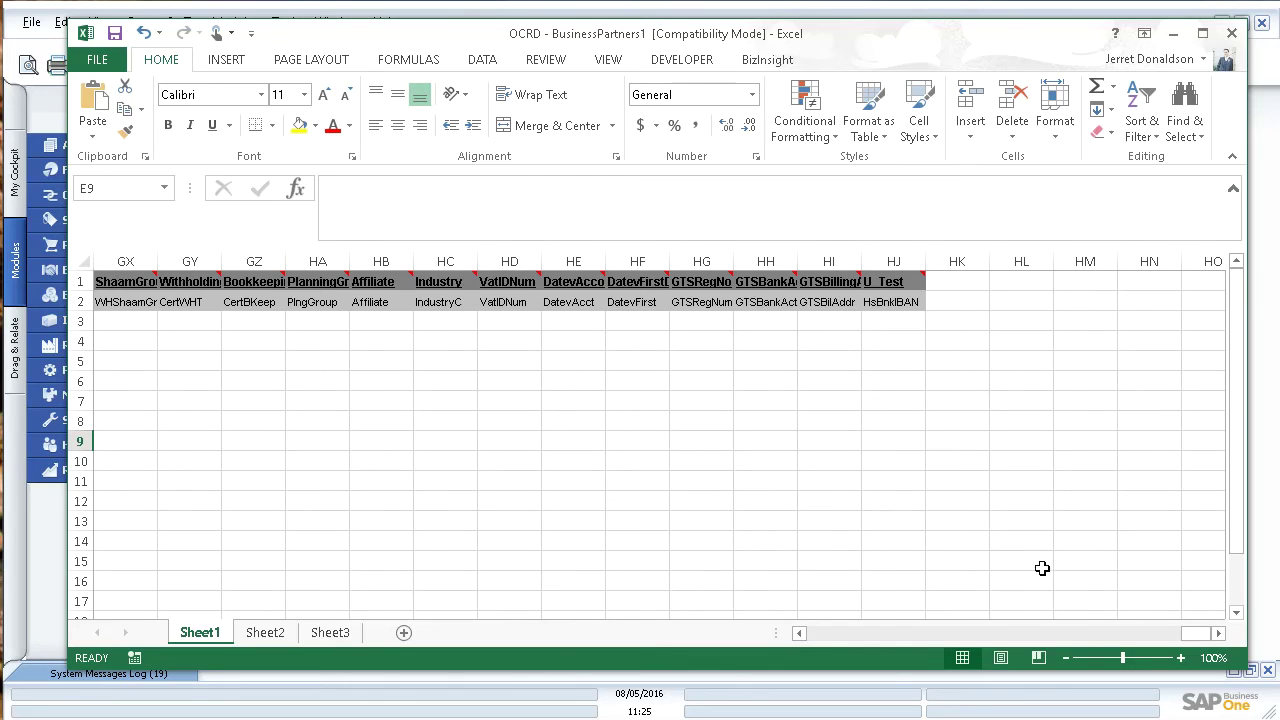
{"action": "left_click_drag", "start_coordinate": [1198, 638], "coordinate": [640, 640]}
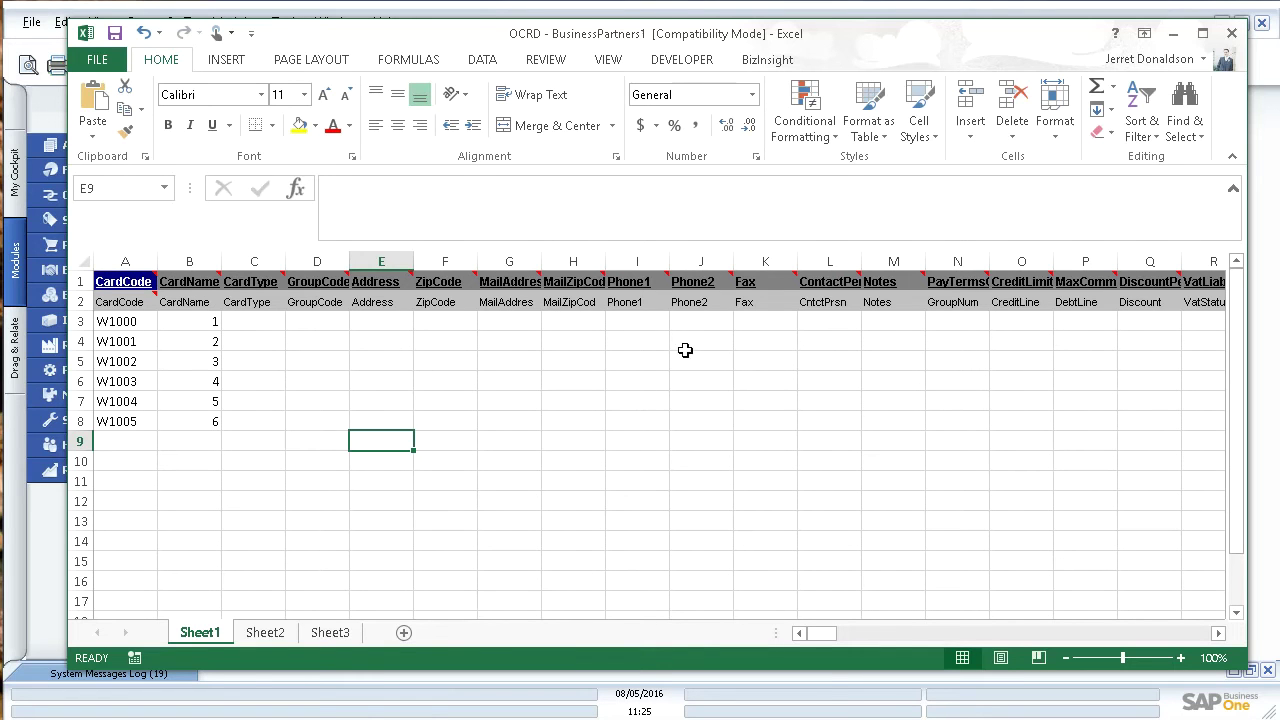
Step: Fill Phone1 cells I3–I8 with 555-5555 through 555-5560
{"action": "left_click", "coordinate": [644, 326]}
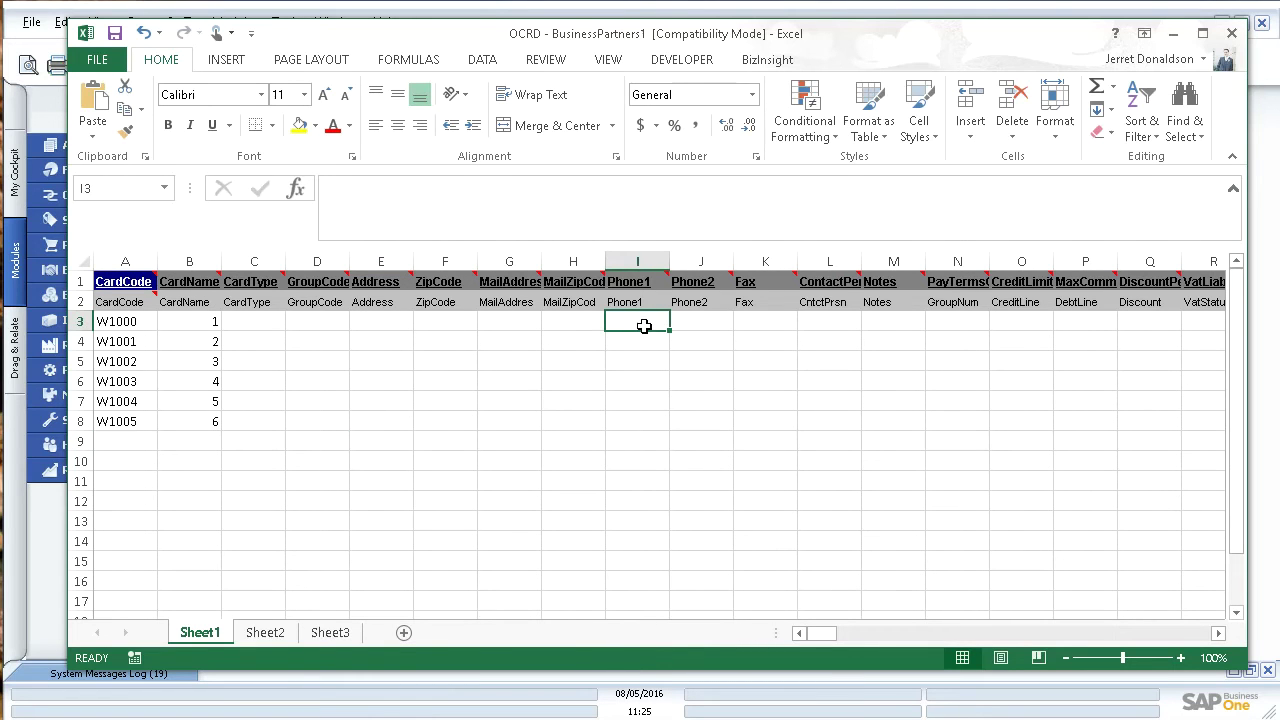
{"action": "type", "text": "555-5555"}
{"action": "left_click", "coordinate": [646, 328]}
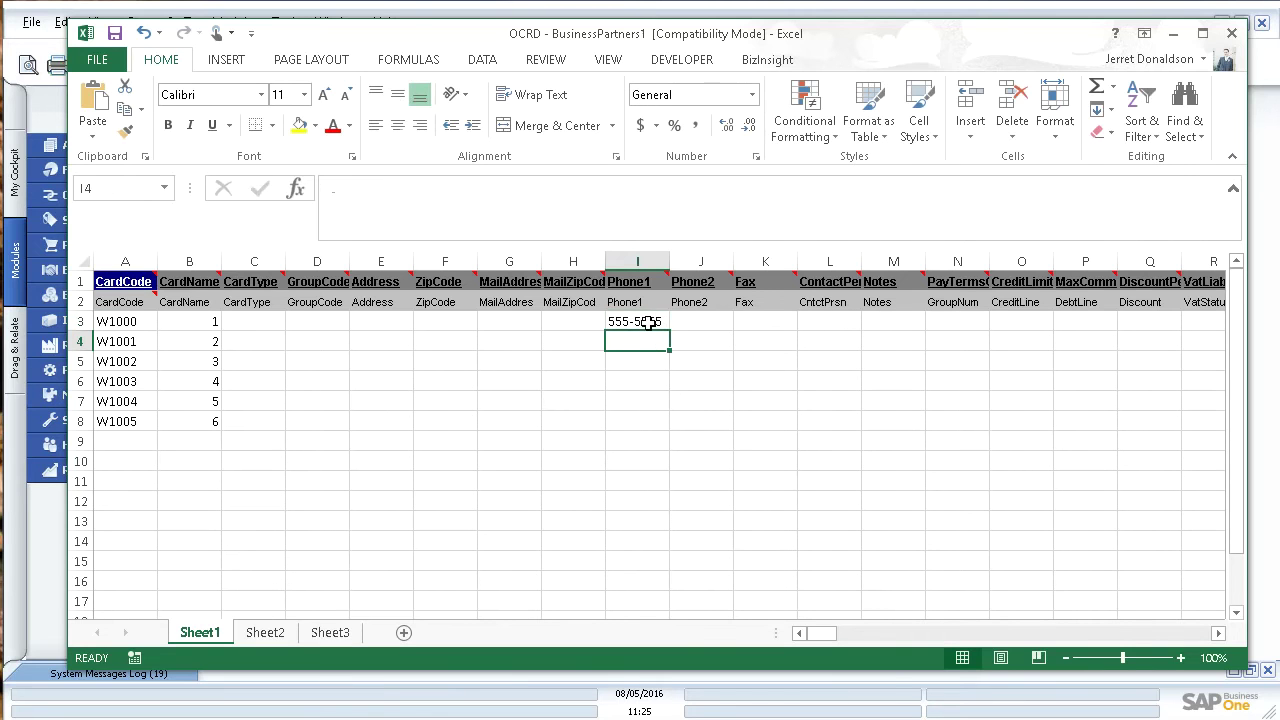
{"action": "left_click_drag", "start_coordinate": [668, 330], "coordinate": [667, 428]}
{"action": "left_click", "coordinate": [805, 399]}
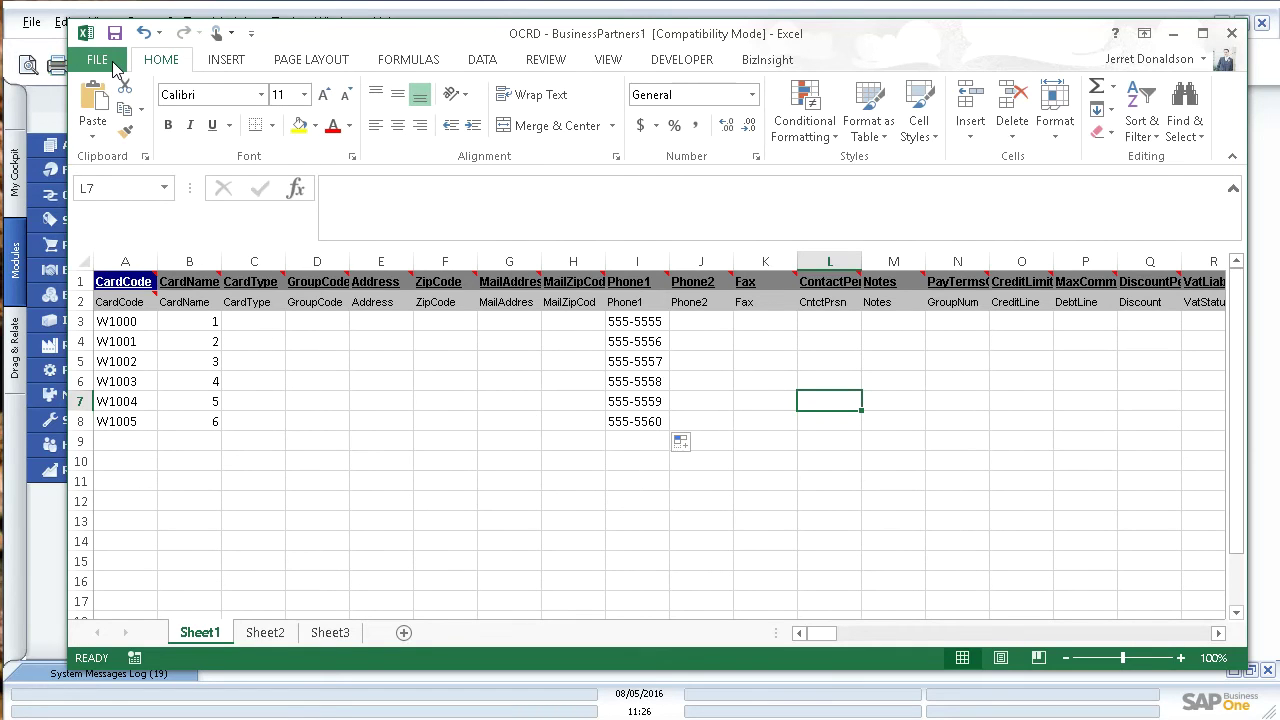
Step: Save the active sheet to the Desktop as OCRD - BP Import.csv in CSV (Comma delimited) format
{"action": "left_click", "coordinate": [112, 62]}
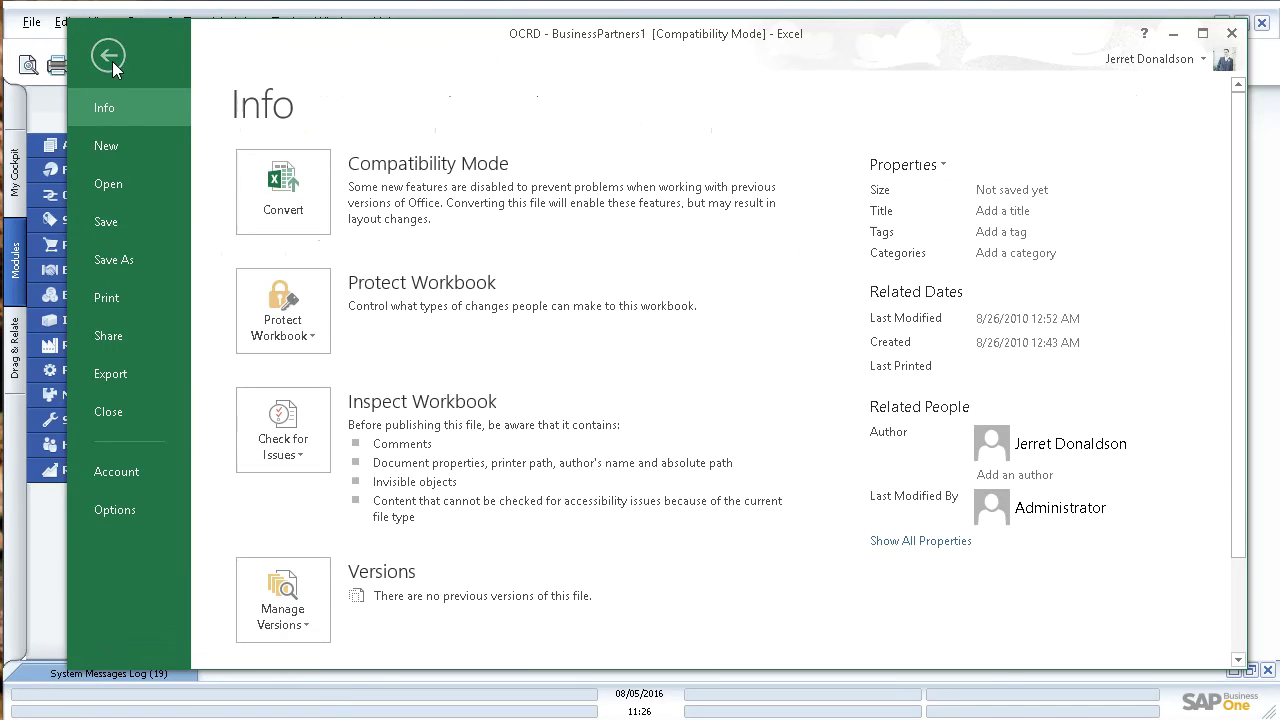
{"action": "left_click", "coordinate": [127, 262]}
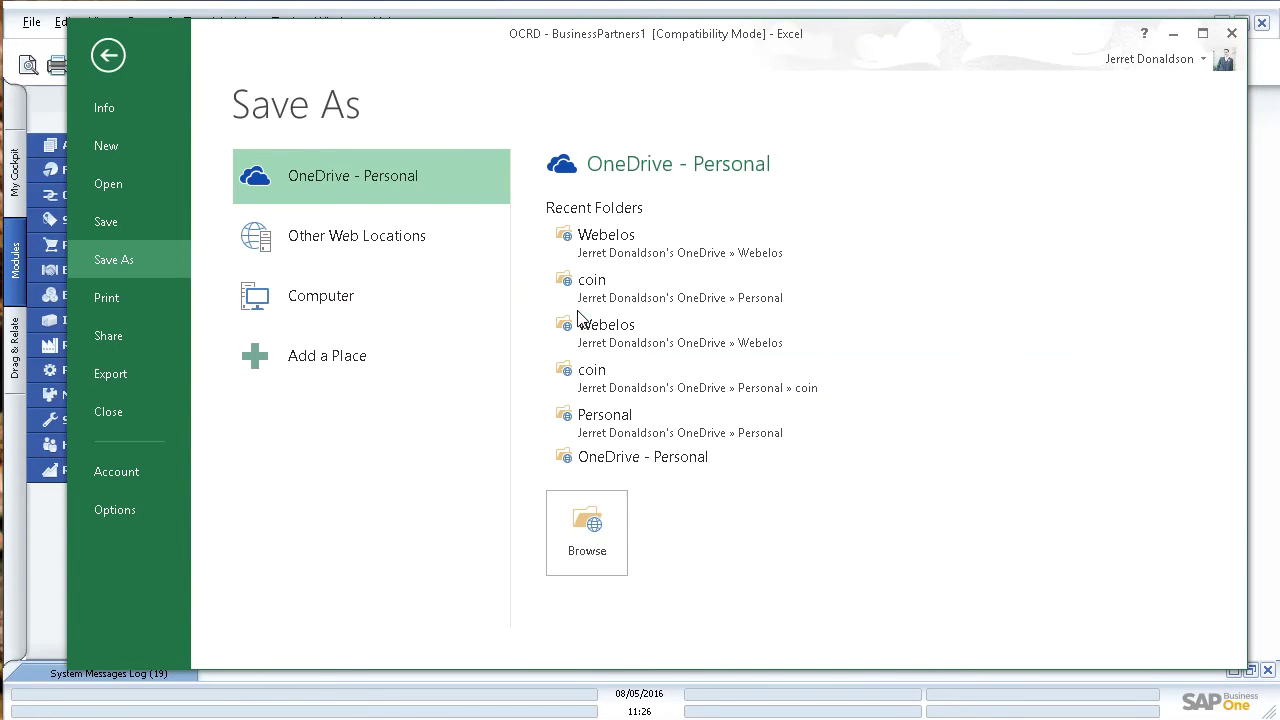
{"action": "left_click", "coordinate": [379, 309]}
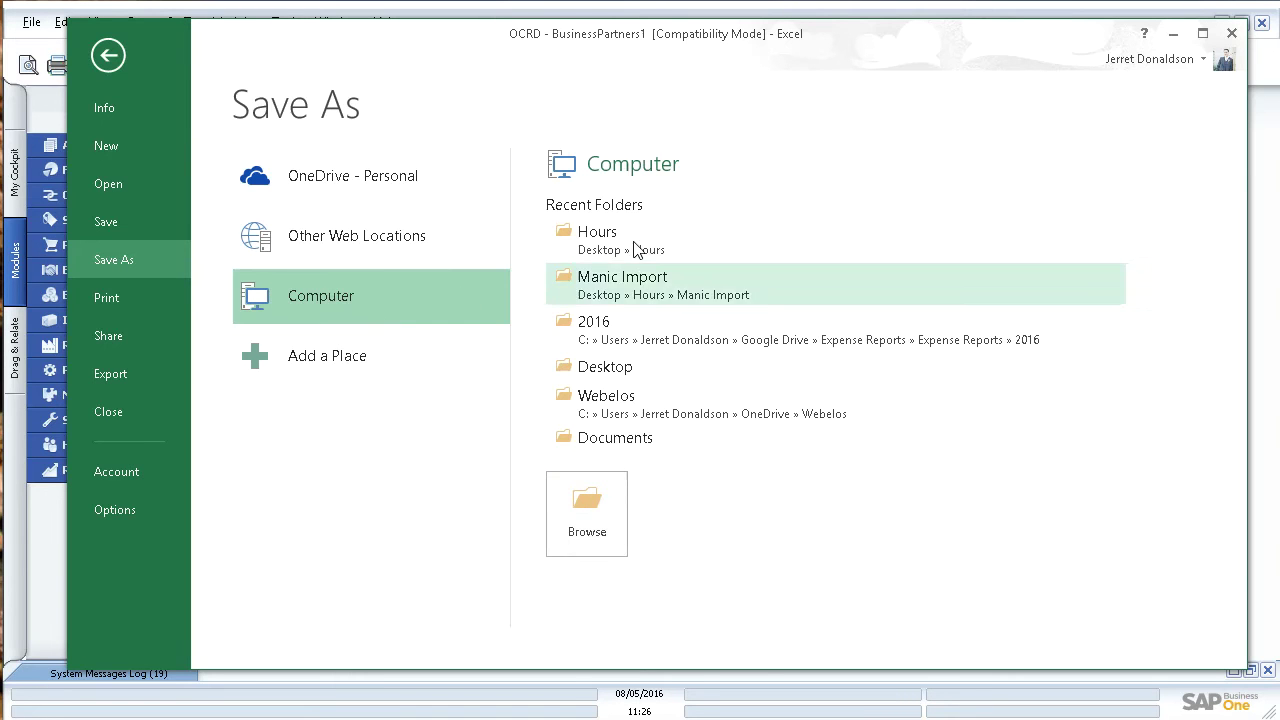
{"action": "left_click", "coordinate": [605, 367]}
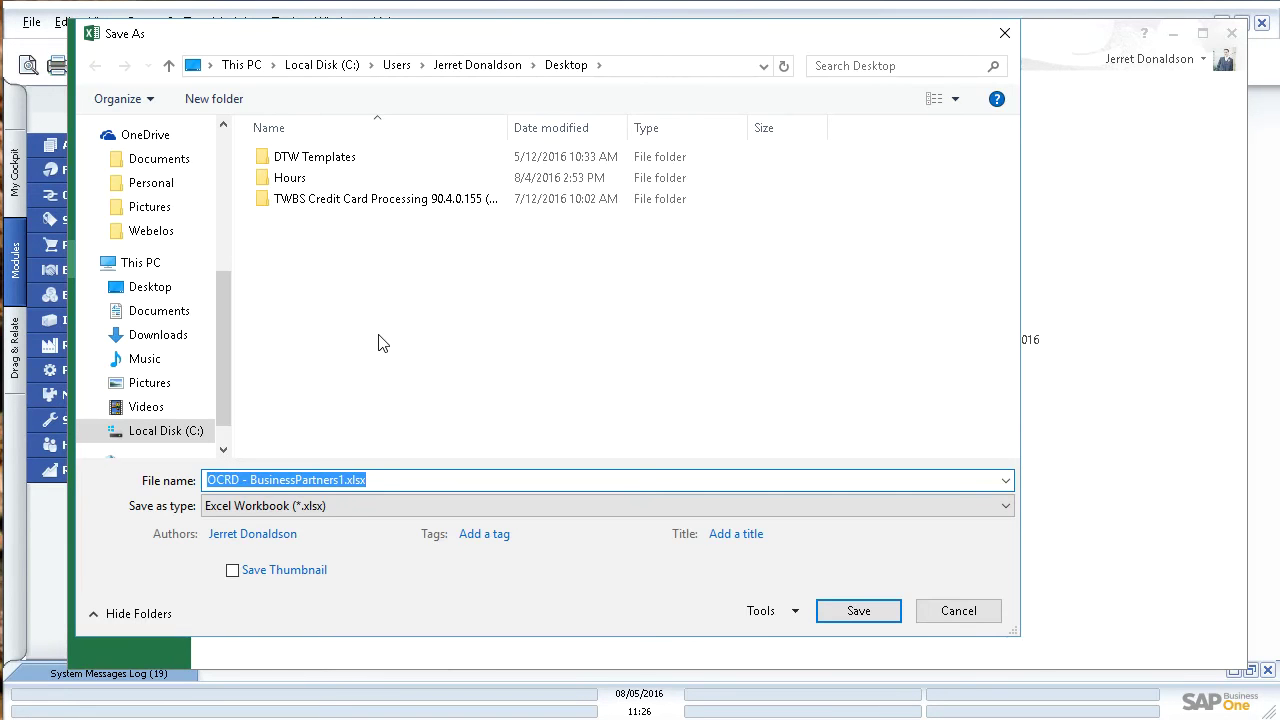
{"action": "left_click", "coordinate": [345, 480]}
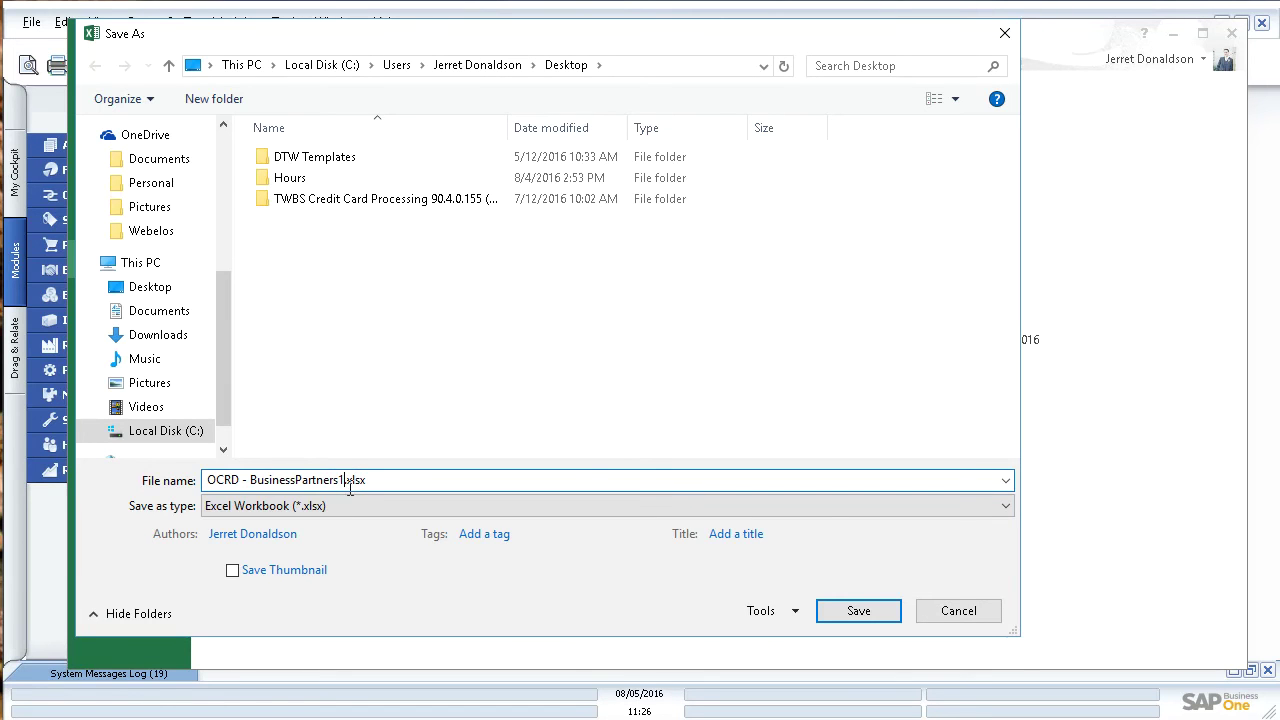
{"action": "key", "text": "BackSpace"}
{"action": "key", "text": "BackSpace"}
{"action": "key", "text": "BackSpace"}
{"action": "key", "text": "BackSpace"}
{"action": "key", "text": "BackSpace"}
{"action": "key", "text": "BackSpace"}
{"action": "key", "text": "BackSpace"}
{"action": "key", "text": "BackSpace"}
{"action": "key", "text": "BackSpace"}
{"action": "key", "text": "BackSpace"}
{"action": "key", "text": "BackSpace"}
{"action": "key", "text": "BackSpace"}
{"action": "key", "text": "BackSpace"}
{"action": "key", "text": "BackSpace"}
{"action": "key", "text": "BackSpace"}
{"action": "key", "text": "BackSpace"}
{"action": "type", "text": "P Import"}
{"action": "left_click", "coordinate": [356, 500]}
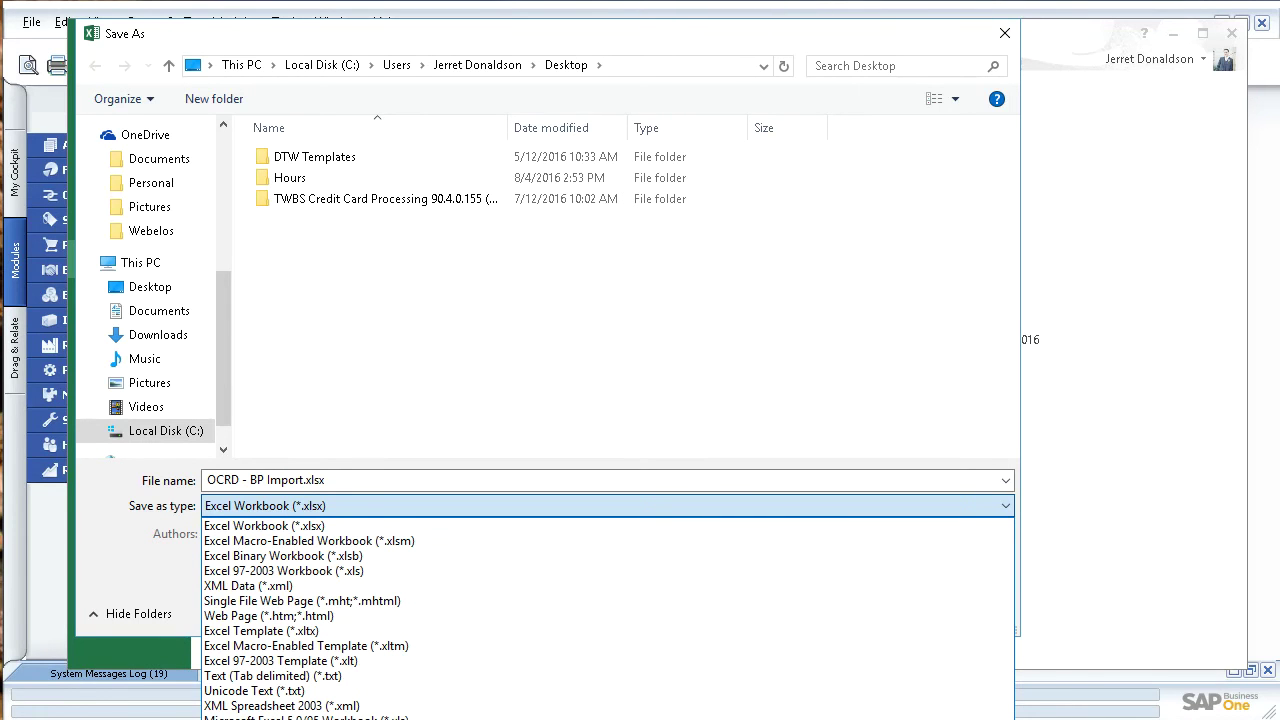
{"action": "left_click", "coordinate": [270, 716]}
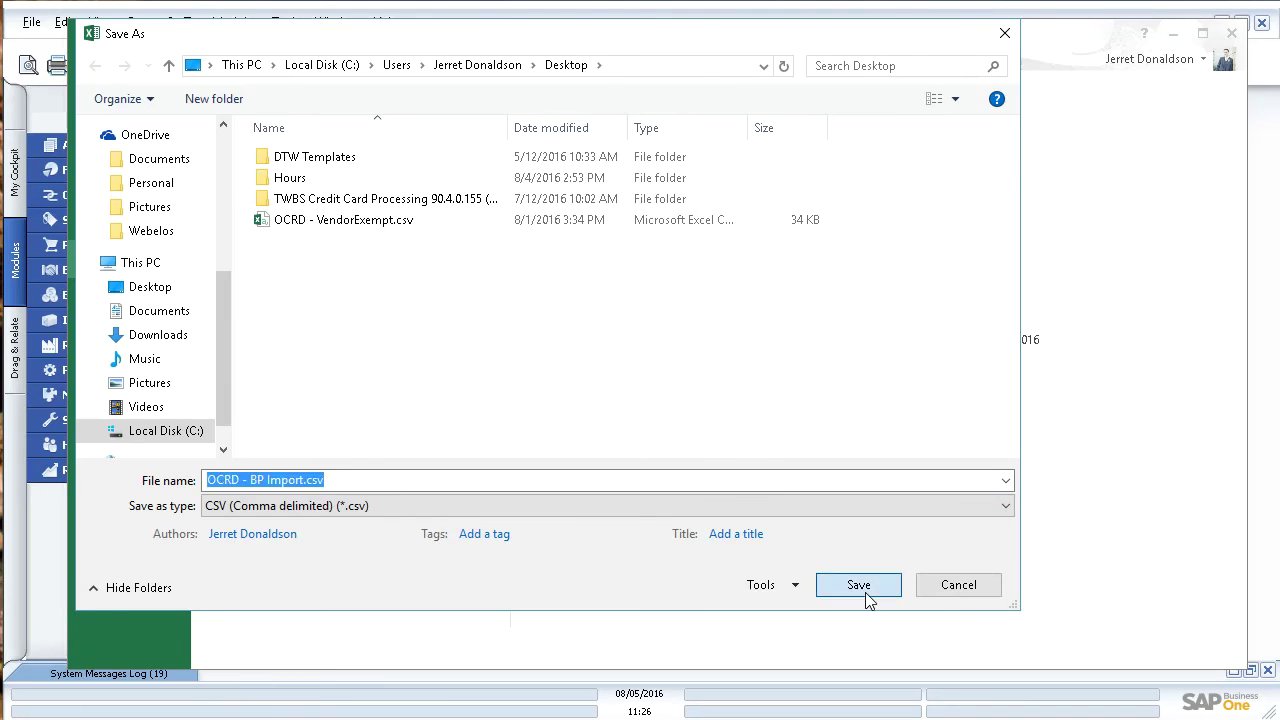
{"action": "left_click", "coordinate": [862, 588]}
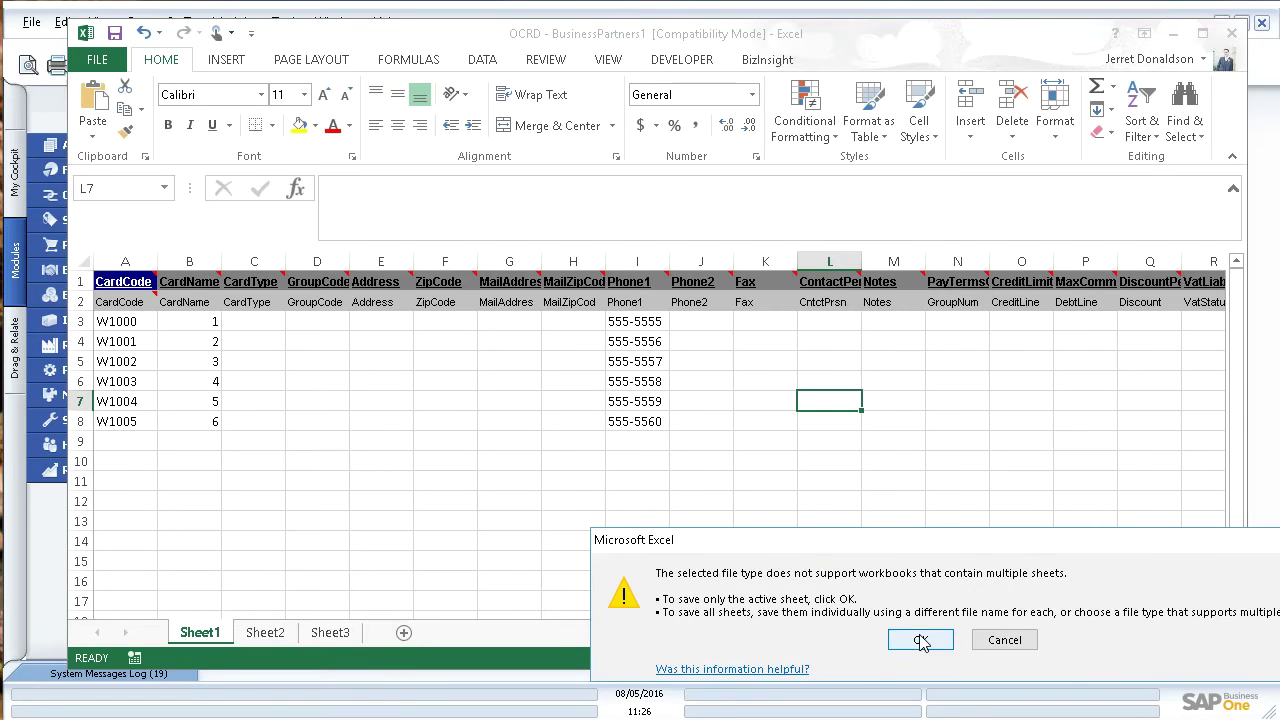
{"action": "left_click", "coordinate": [920, 641]}
{"action": "left_click", "coordinate": [888, 647]}
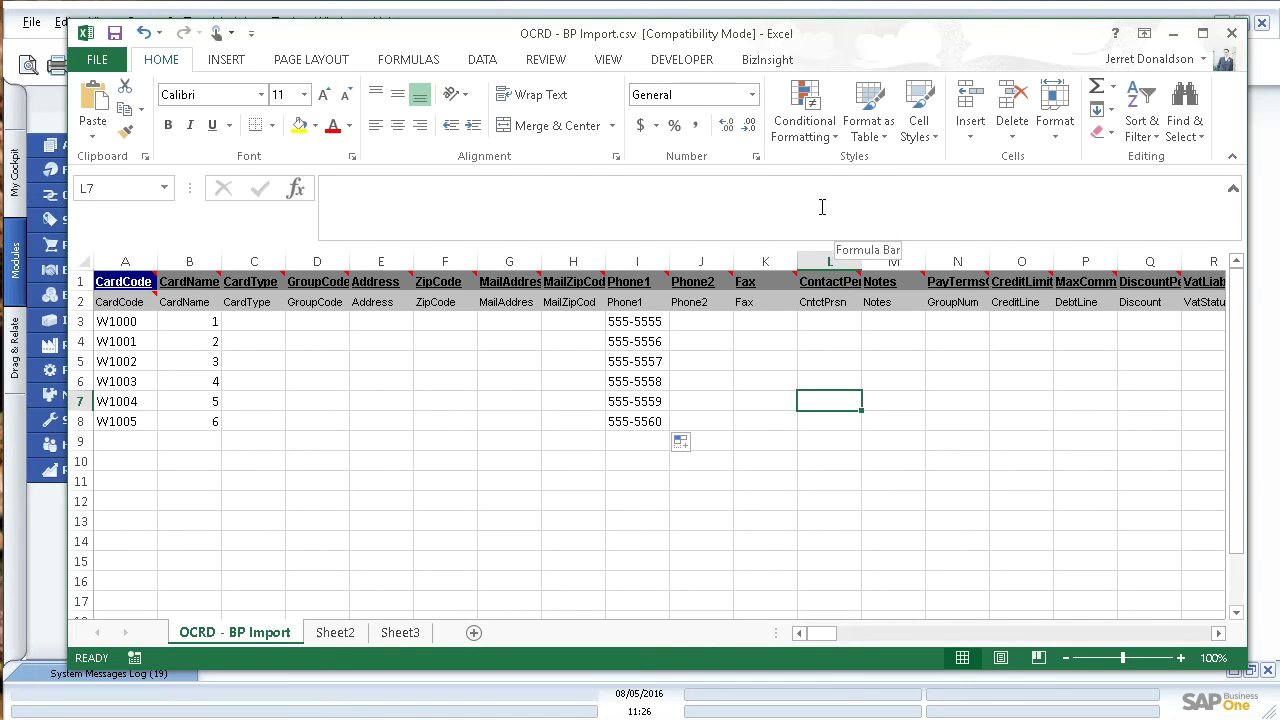
Step: Close Excel without saving, then launch the Data Transfer Workbench from Start and close it again
{"action": "left_click", "coordinate": [1232, 33]}
{"action": "left_click", "coordinate": [958, 613]}
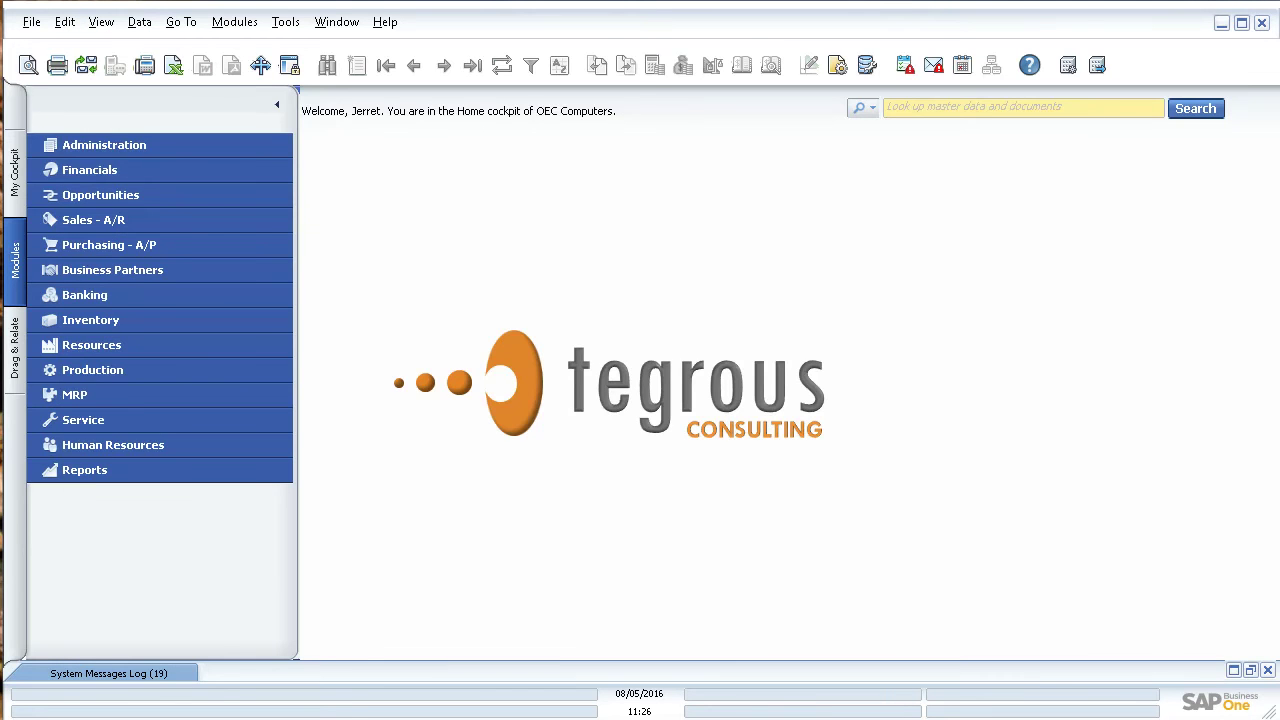
{"action": "key", "text": "super"}
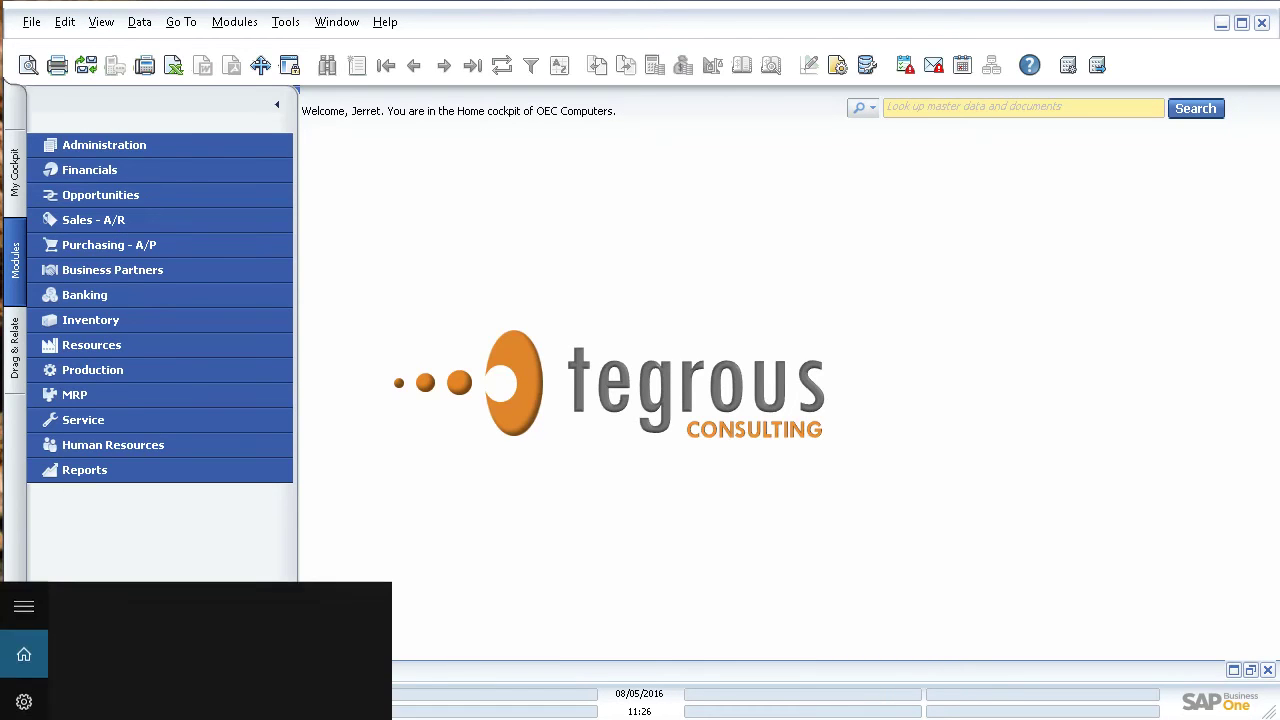
{"action": "type", "text": "data transfer"}
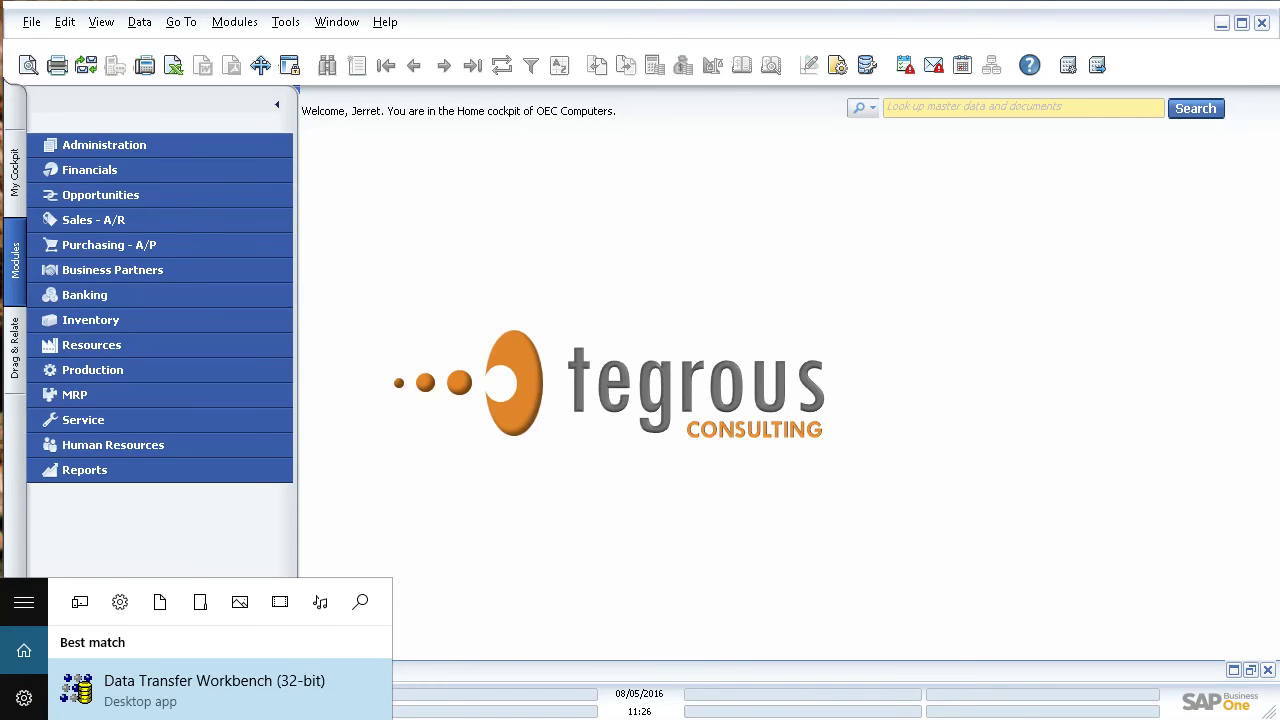
{"action": "left_click", "coordinate": [214, 684]}
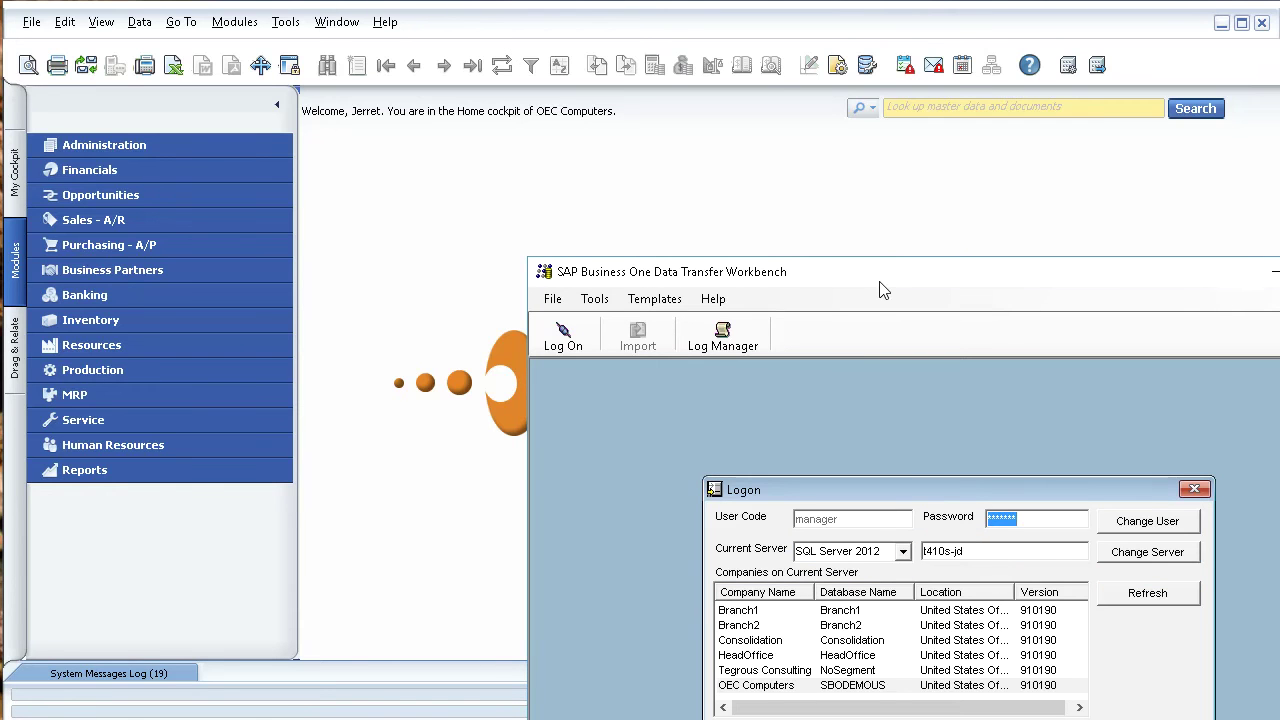
{"action": "left_click_drag", "start_coordinate": [878, 284], "coordinate": [491, 50]}
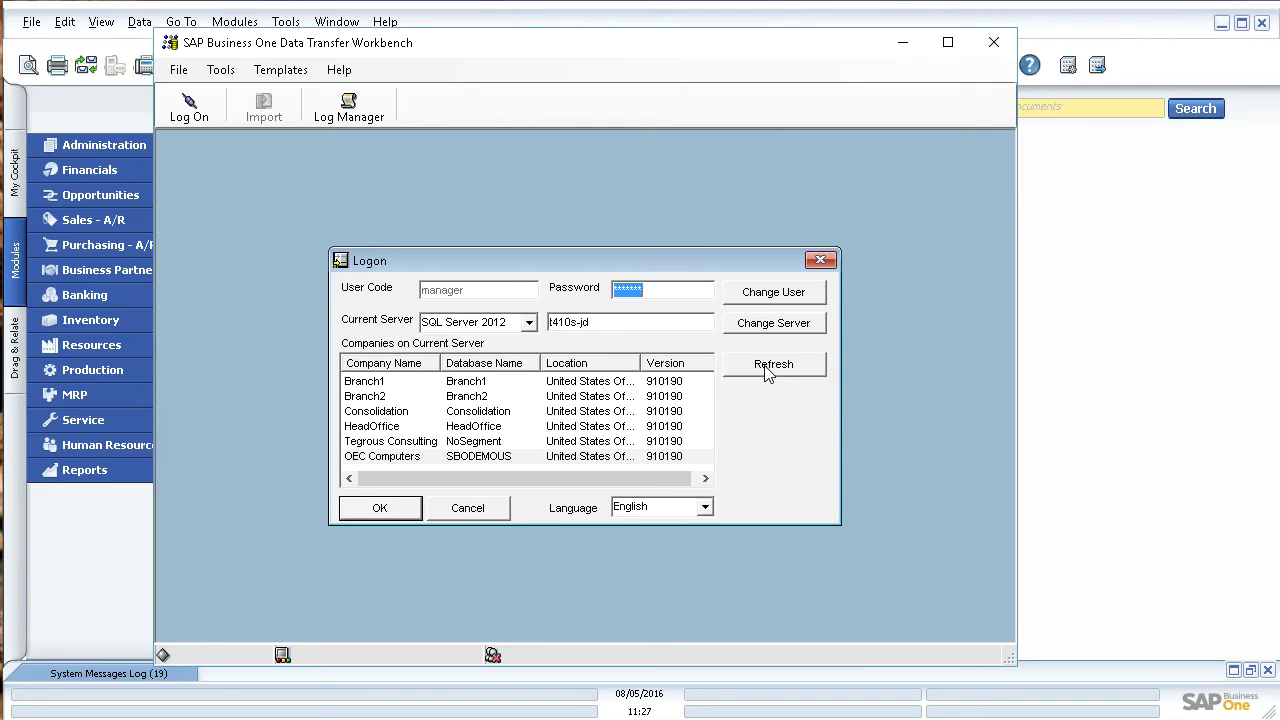
{"action": "left_click", "coordinate": [996, 42]}
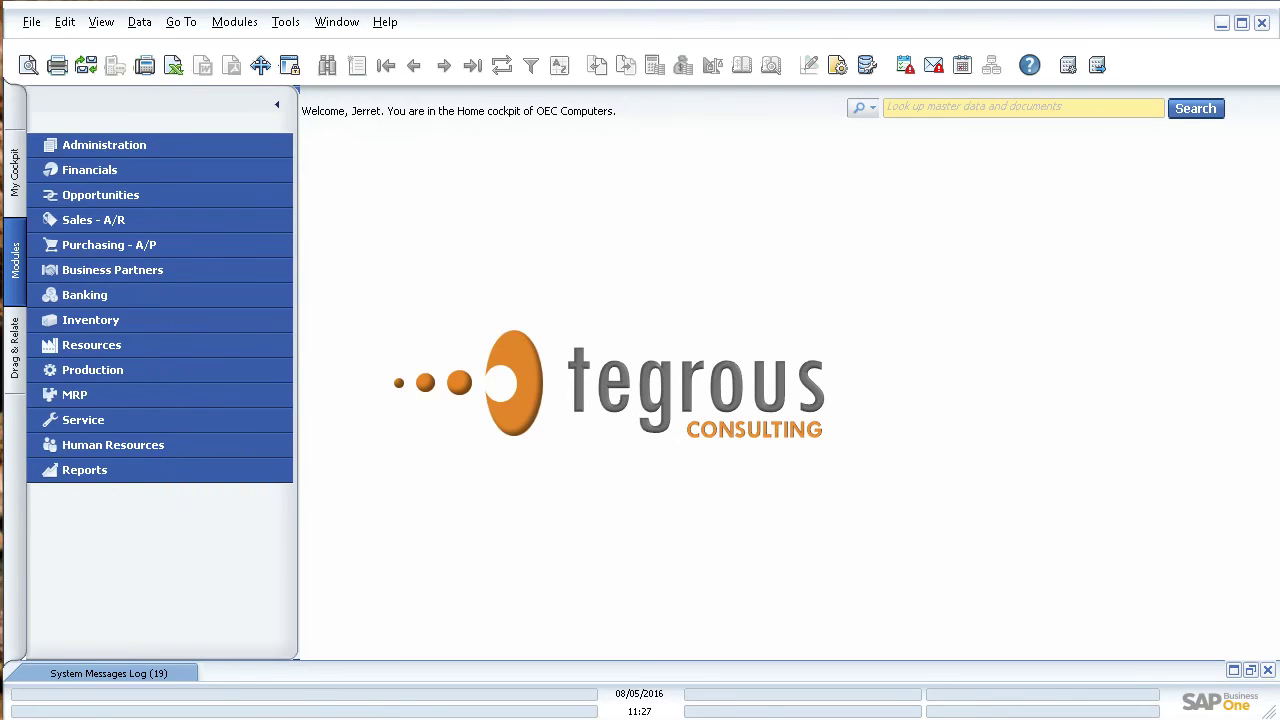
Step: Relaunch the Data Transfer Workbench (32-bit) from Windows search as administrator
{"action": "key", "text": "super+s"}
{"action": "type", "text": "data"}
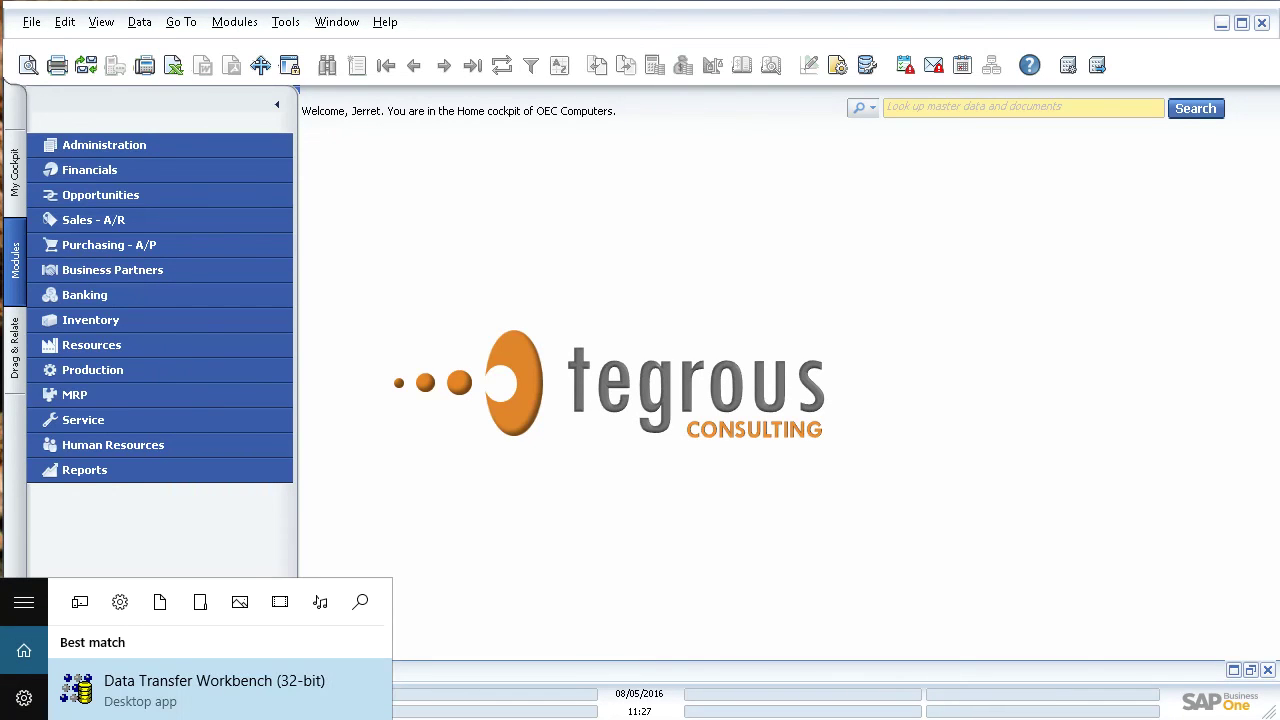
{"action": "right_click", "coordinate": [157, 692]}
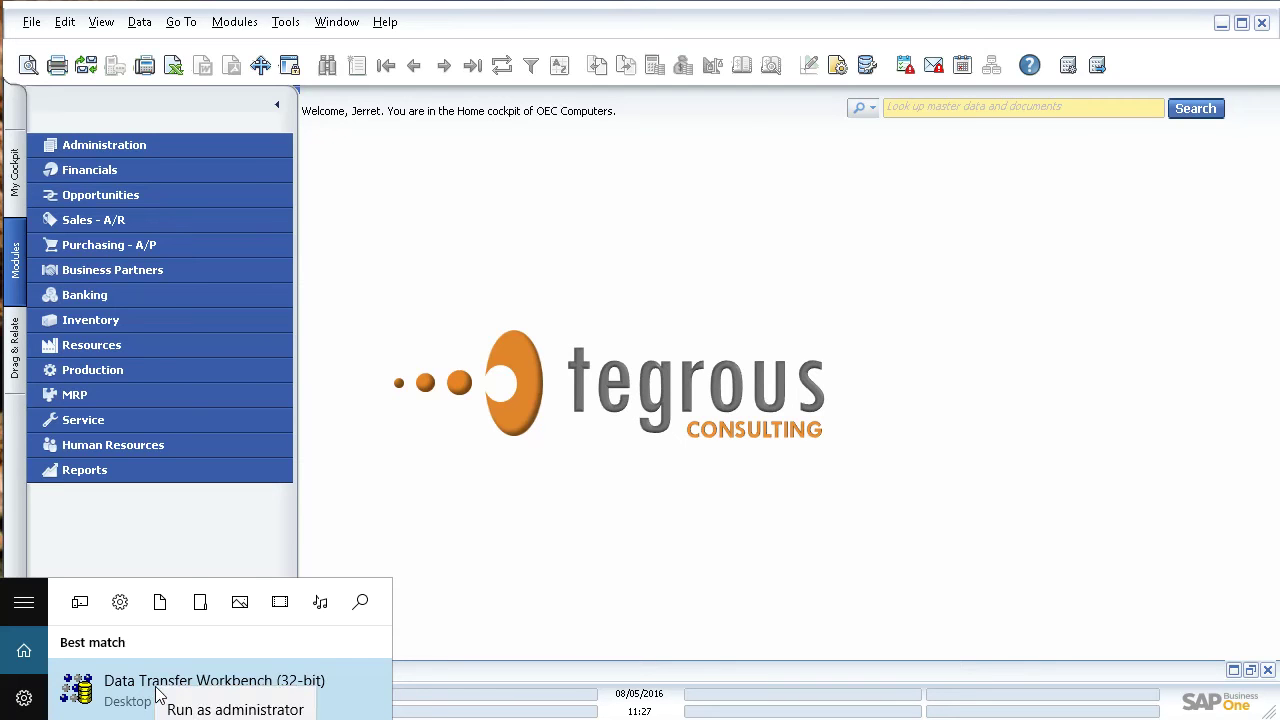
{"action": "left_click", "coordinate": [183, 710]}
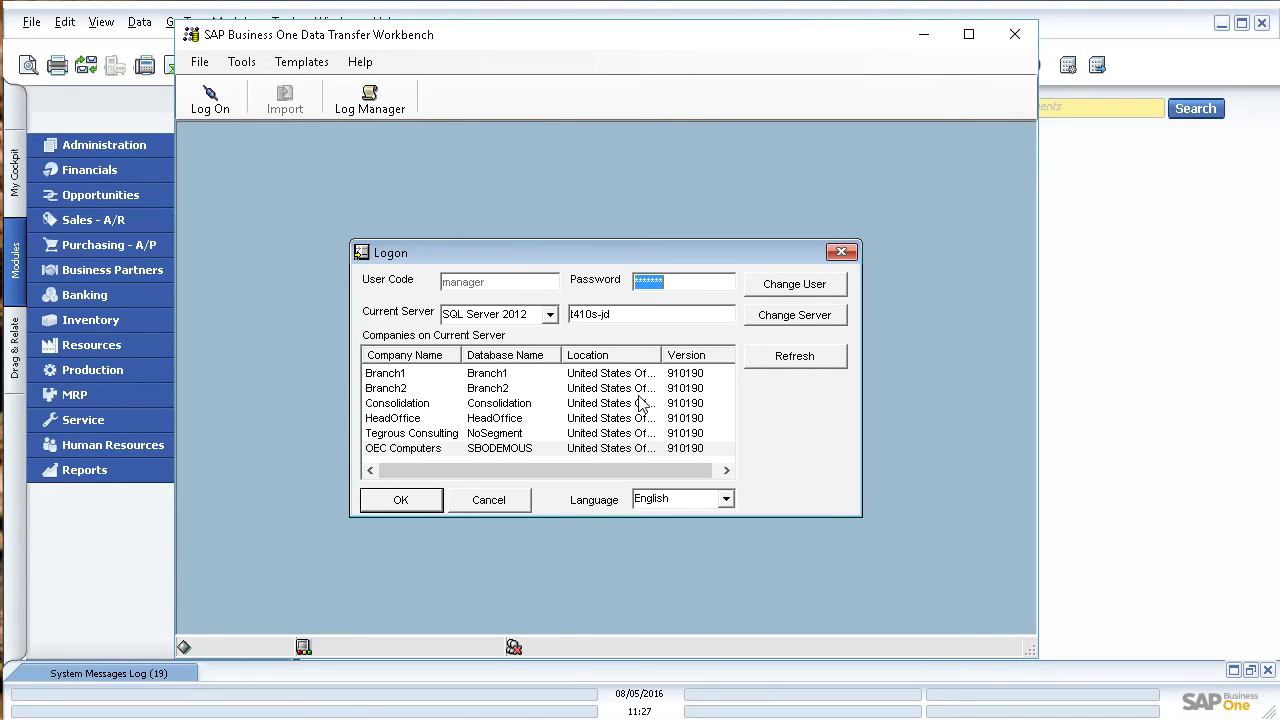
Step: Log on to the OEC Computers company, replacing the existing password with the account password
{"action": "left_click", "coordinate": [420, 456]}
{"action": "left_click", "coordinate": [677, 282]}
{"action": "key", "text": "BackSpace"}
{"action": "key", "text": "BackSpace"}
{"action": "key", "text": "BackSpace"}
{"action": "key", "text": "BackSpace"}
{"action": "key", "text": "BackSpace"}
{"action": "key", "text": "BackSpace"}
{"action": "type", "text": "manager1"}
{"action": "left_click", "coordinate": [415, 499]}
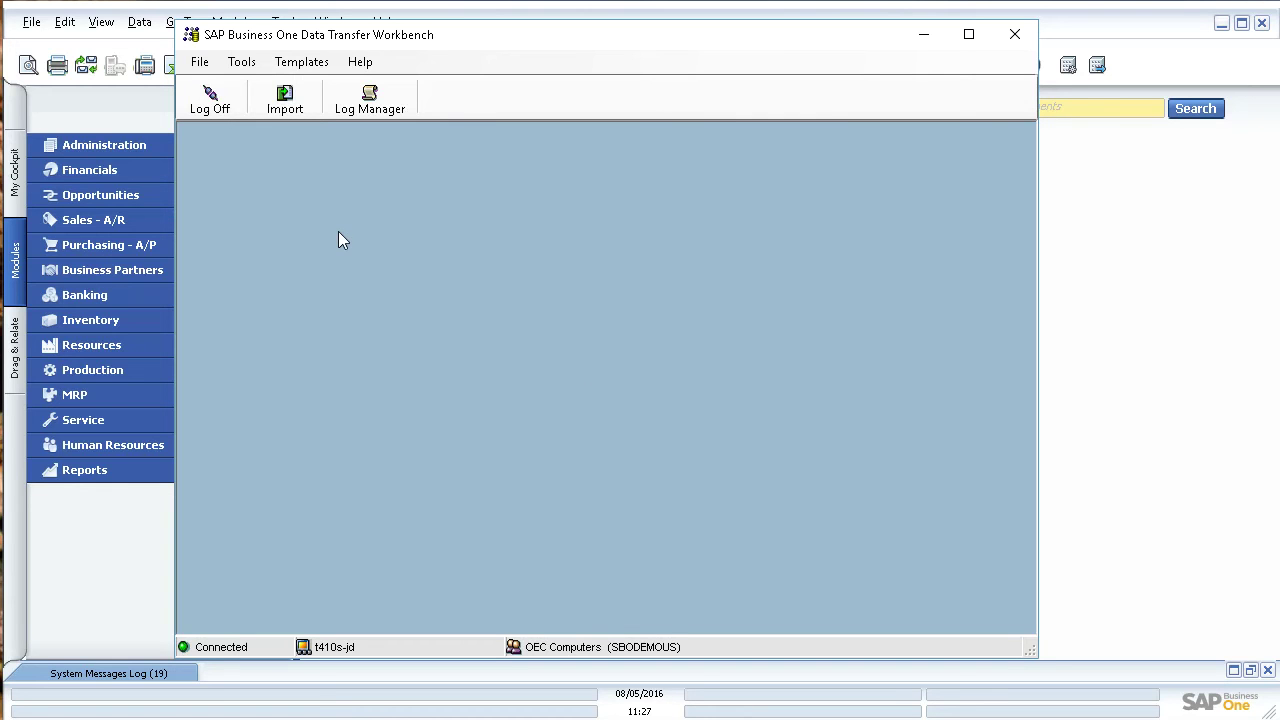
Step: Start a new master data import that adds new data, choosing Business Partner Master Data
{"action": "left_click", "coordinate": [285, 97]}
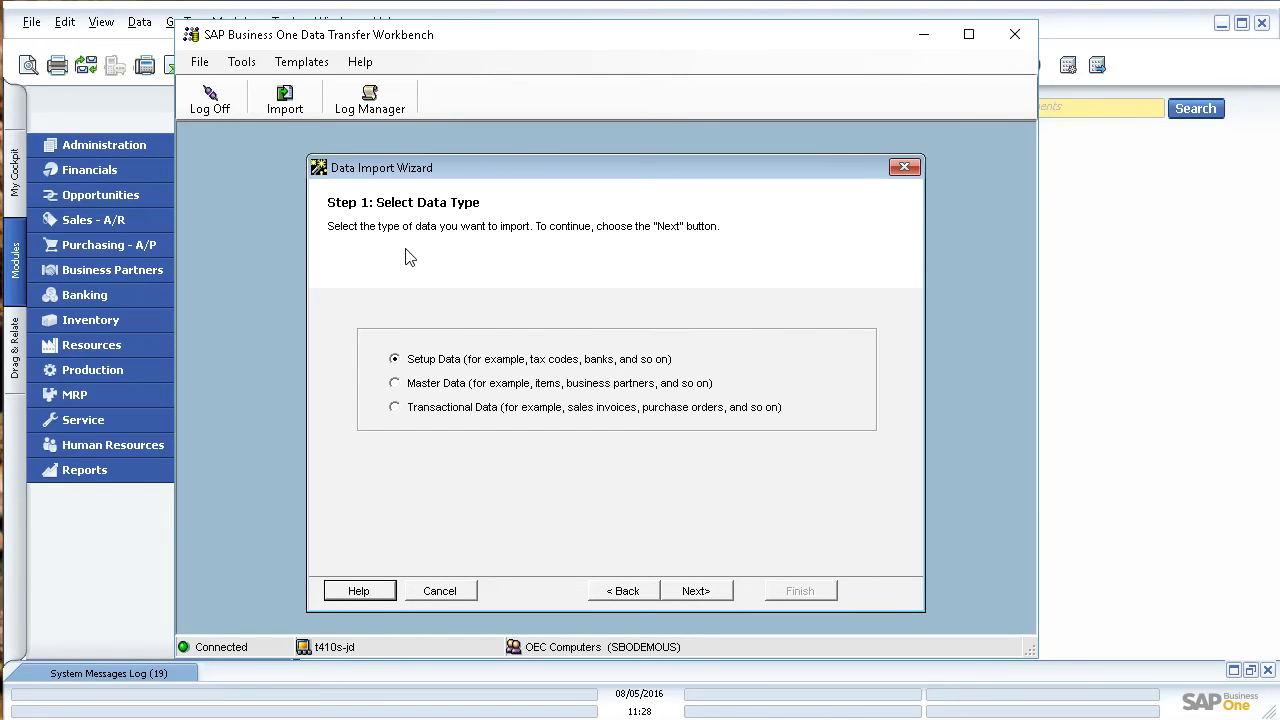
{"action": "left_click", "coordinate": [395, 384]}
{"action": "left_click", "coordinate": [697, 592]}
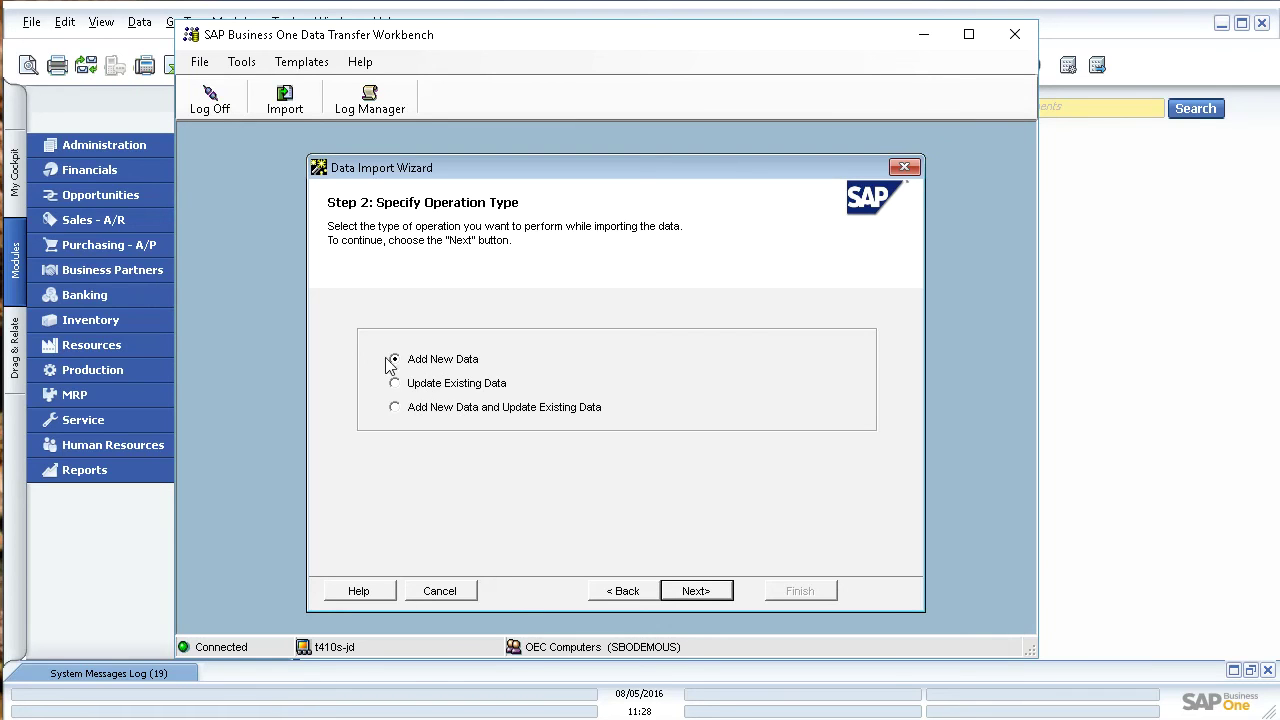
{"action": "left_click", "coordinate": [686, 592]}
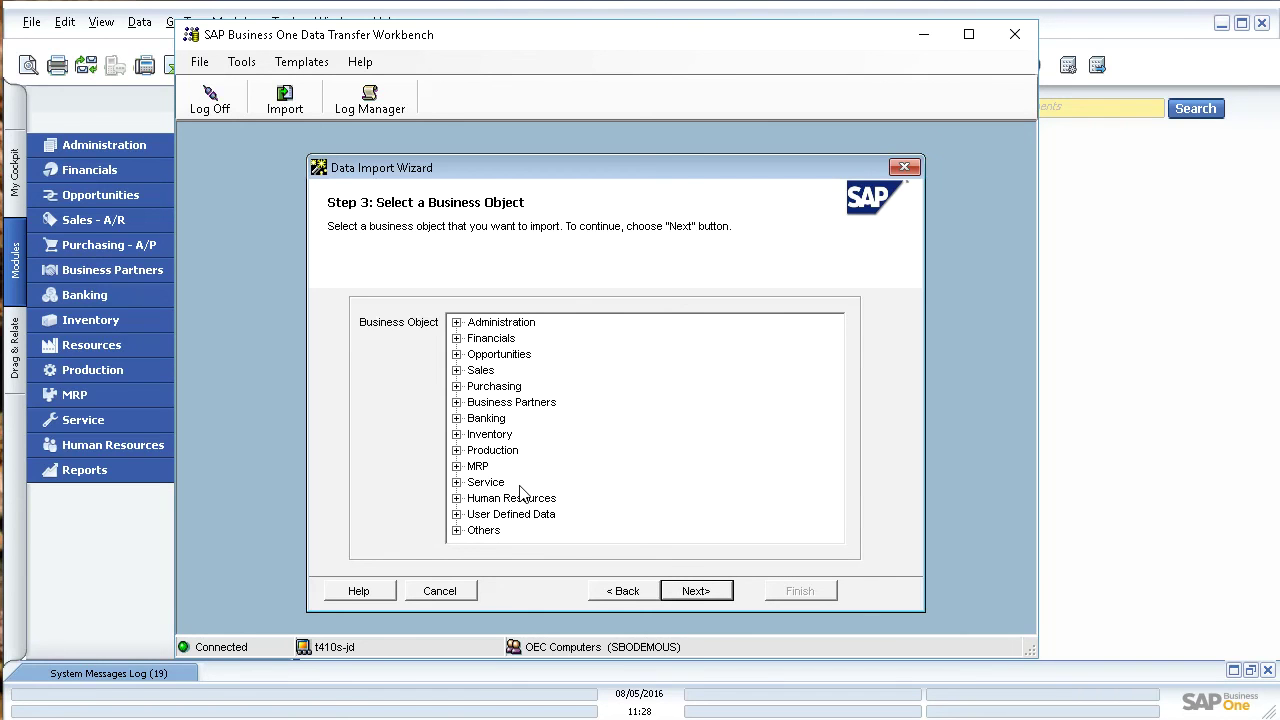
{"action": "left_click", "coordinate": [457, 402]}
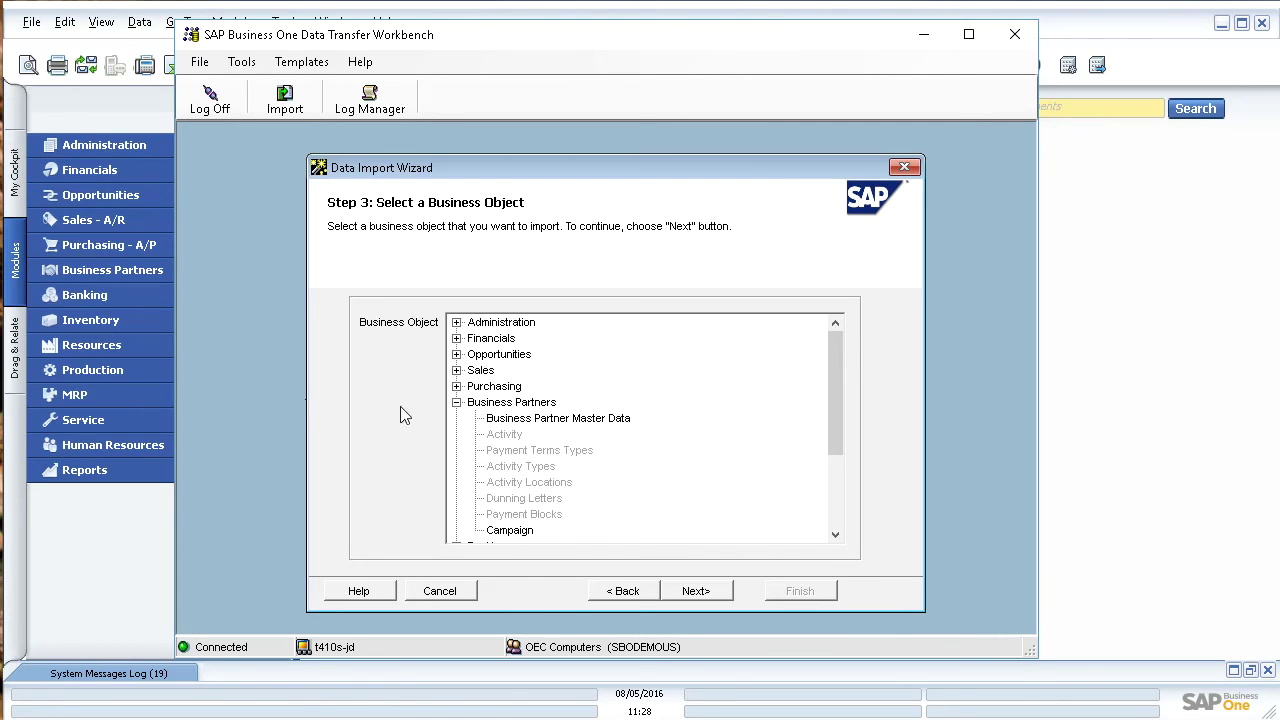
{"action": "left_click", "coordinate": [538, 420]}
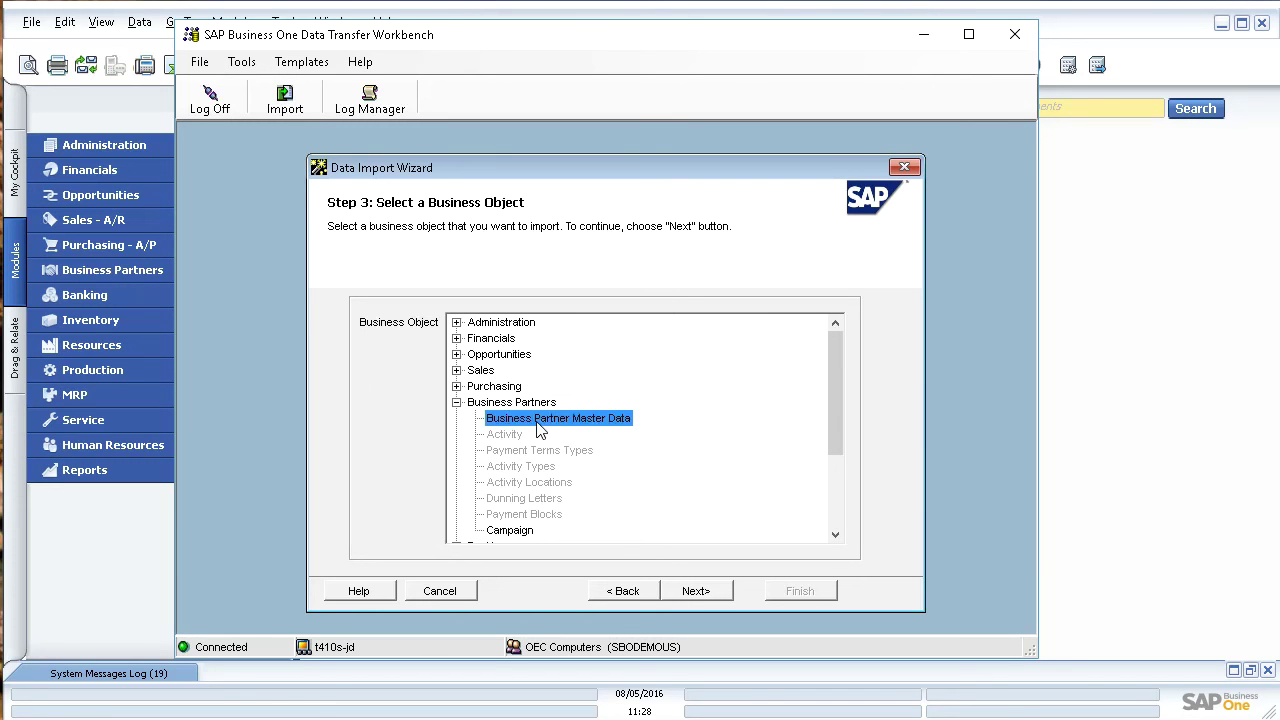
Step: Set the source file type to csv (Comma delimited) and link BusinessPartners to OCRD - BP Import.csv
{"action": "left_click", "coordinate": [696, 591]}
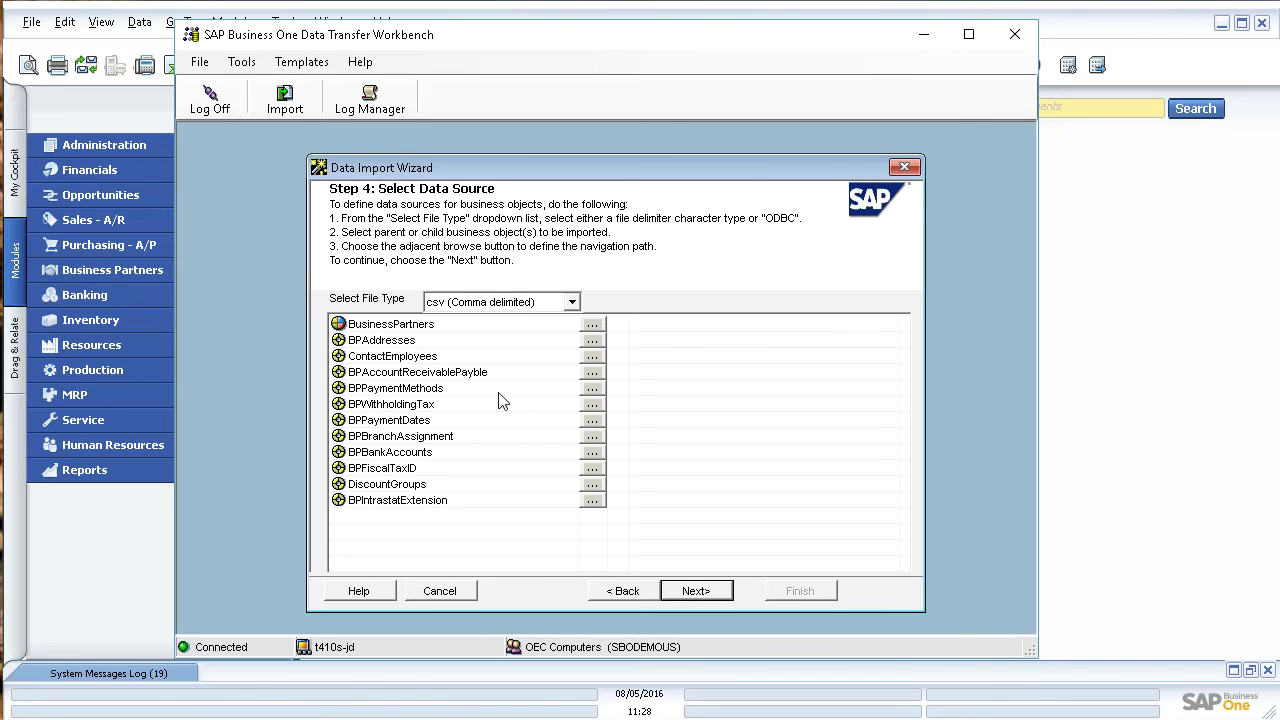
{"action": "left_click", "coordinate": [572, 303]}
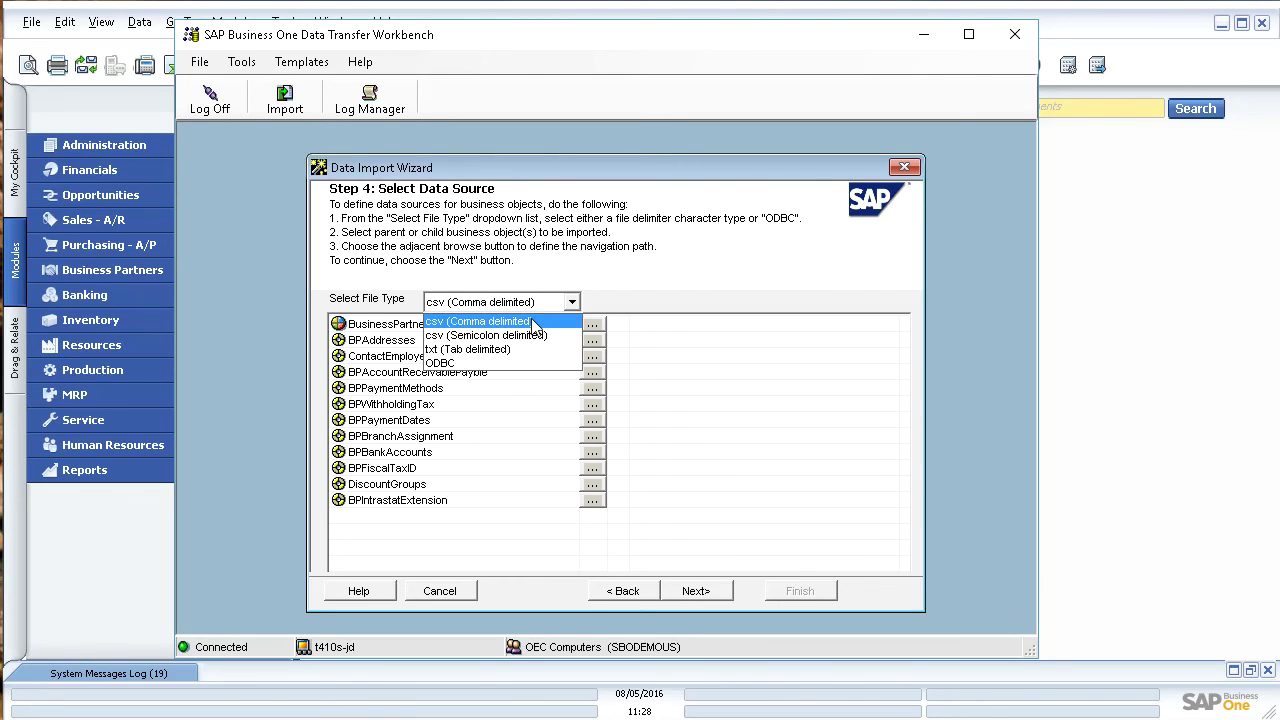
{"action": "left_click", "coordinate": [533, 326]}
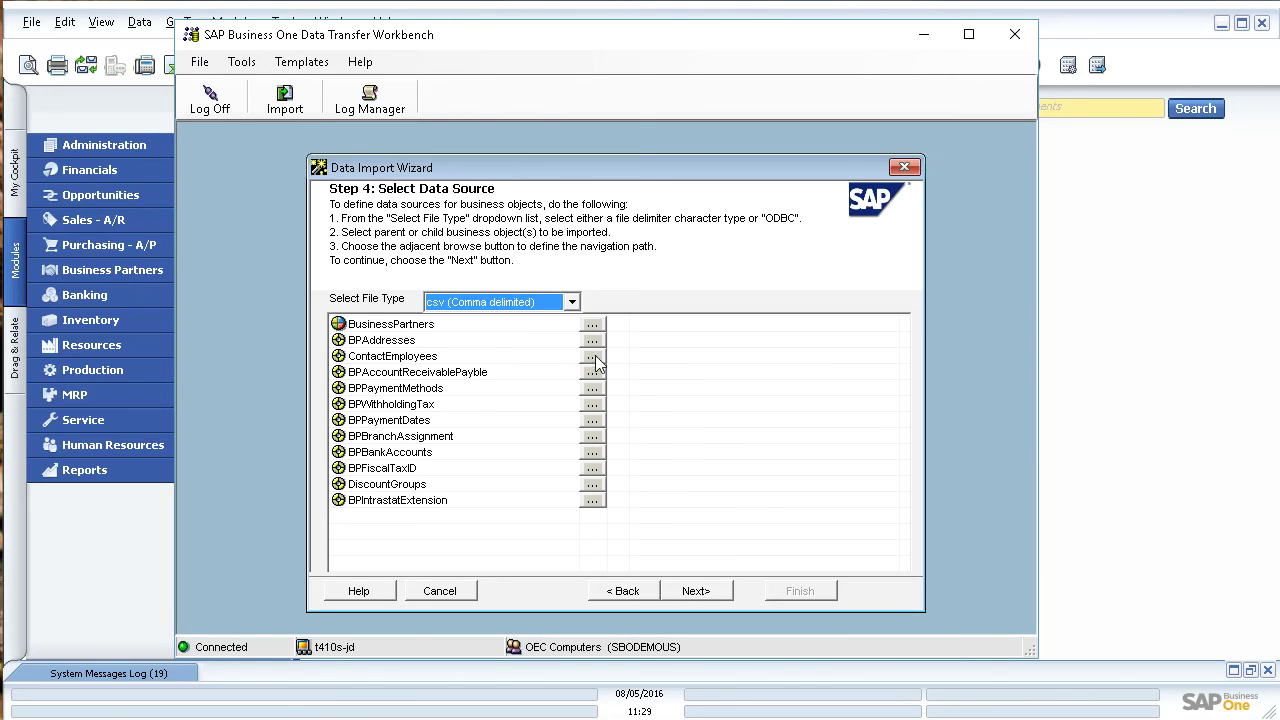
{"action": "left_click", "coordinate": [593, 324]}
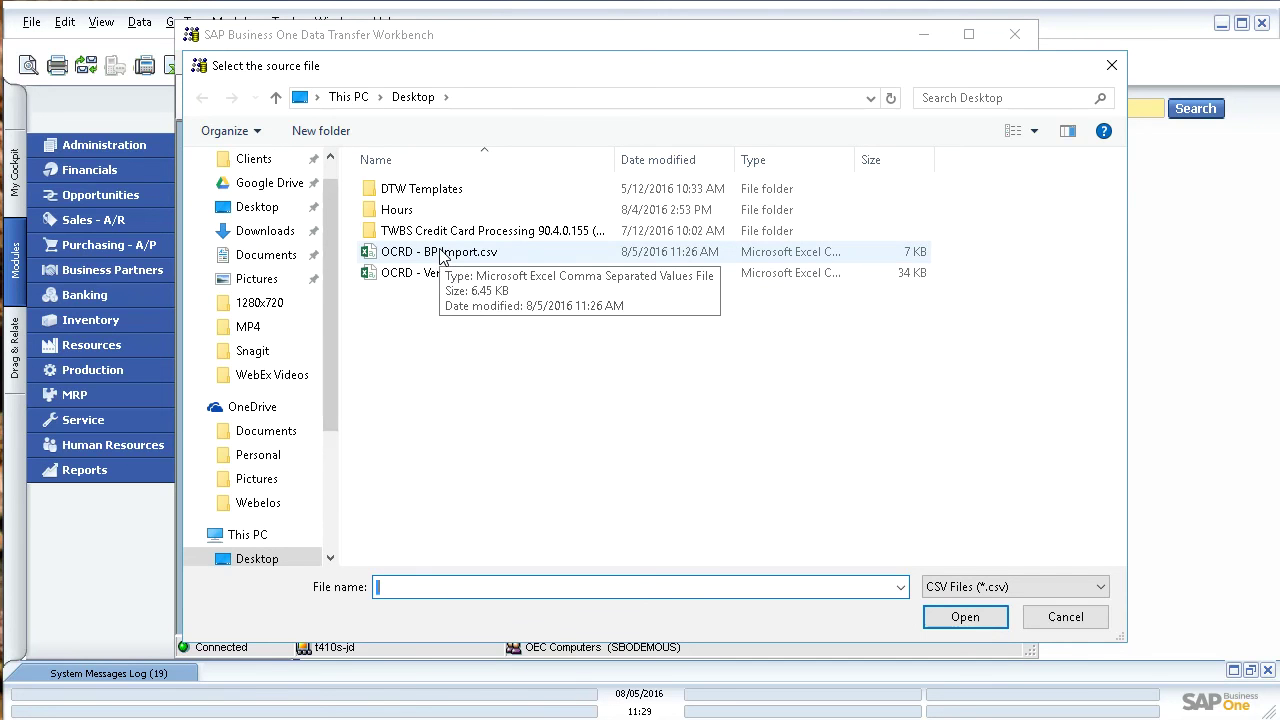
{"action": "double_click", "coordinate": [443, 254]}
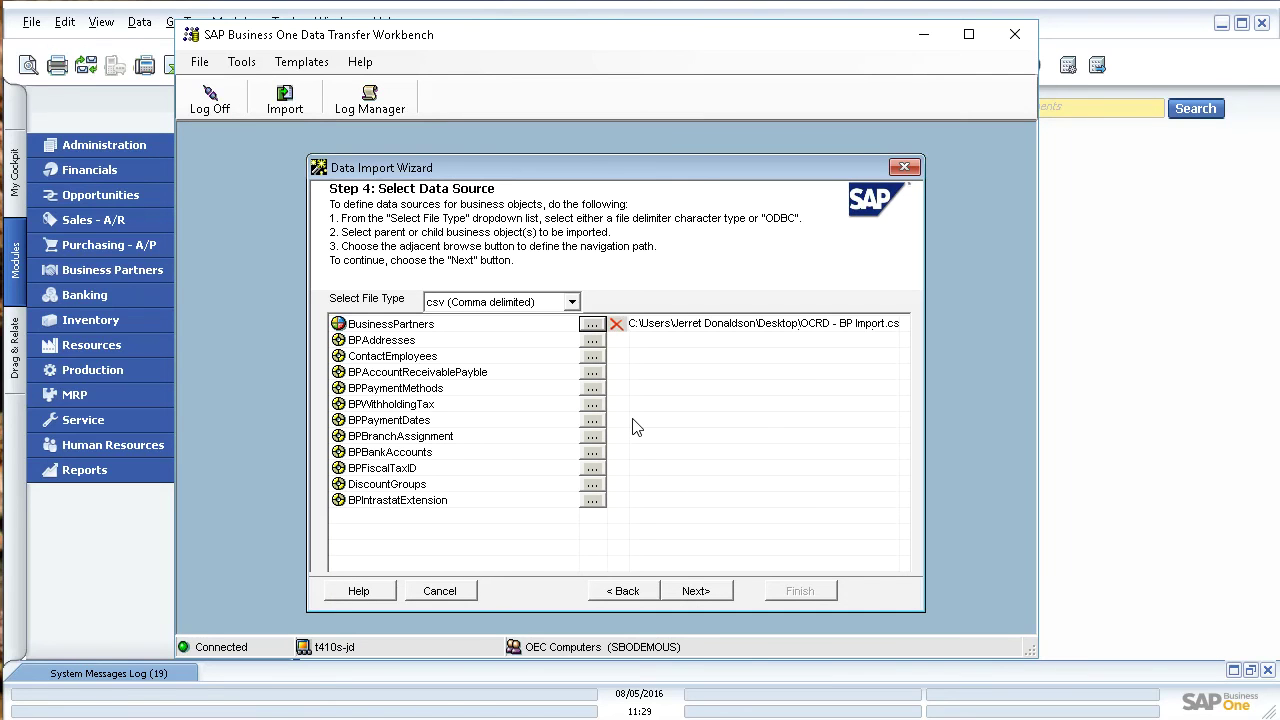
{"action": "left_click", "coordinate": [696, 591]}
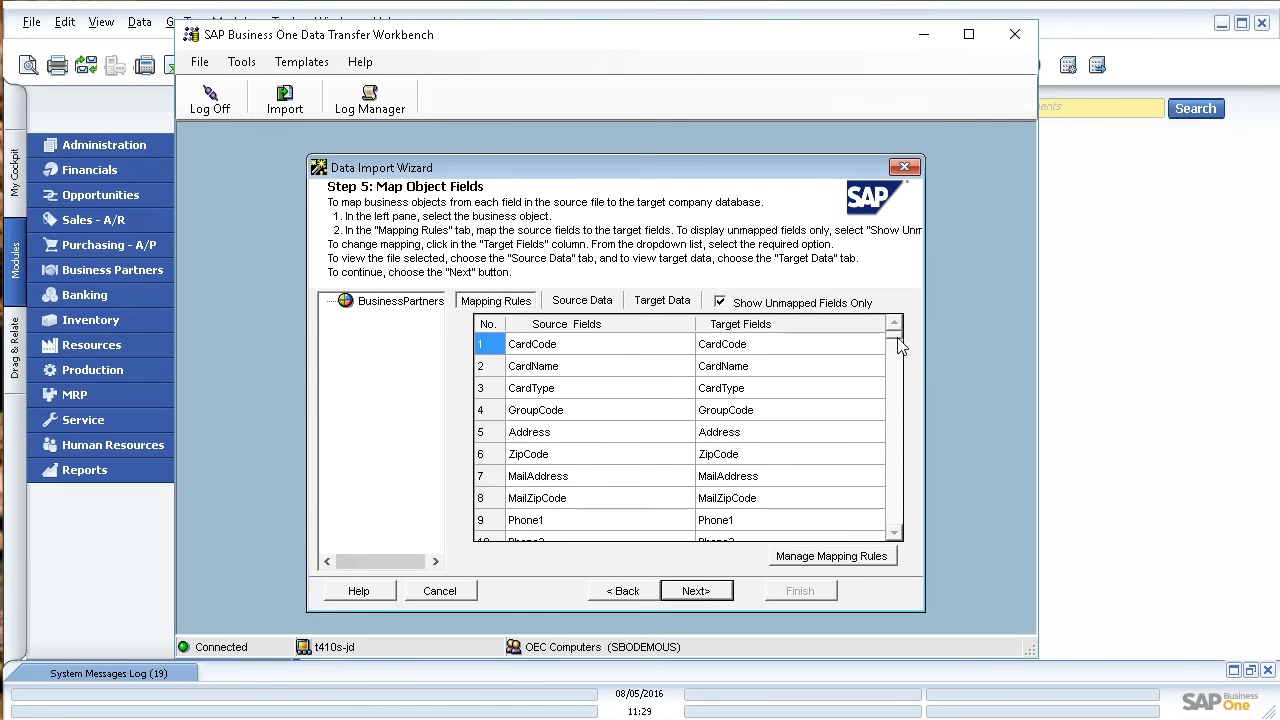
{"action": "left_click_drag", "start_coordinate": [898, 348], "coordinate": [897, 543]}
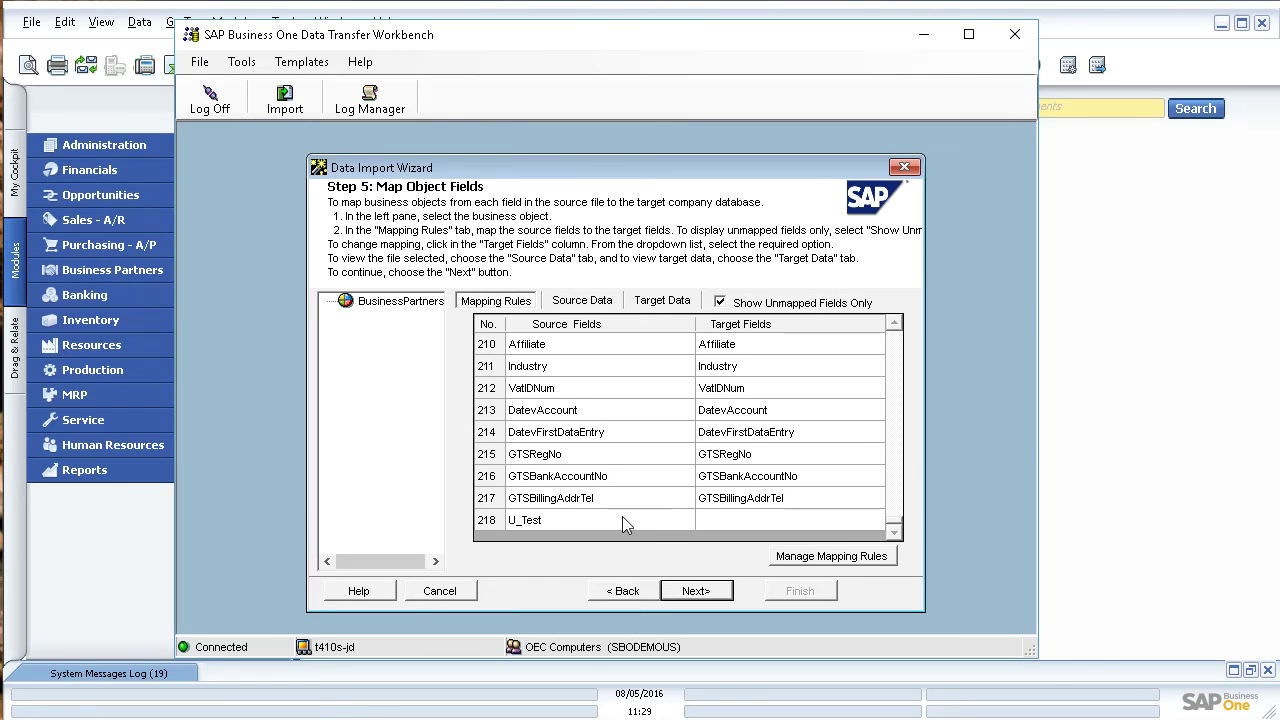
{"action": "left_click", "coordinate": [741, 518]}
{"action": "left_click", "coordinate": [873, 520]}
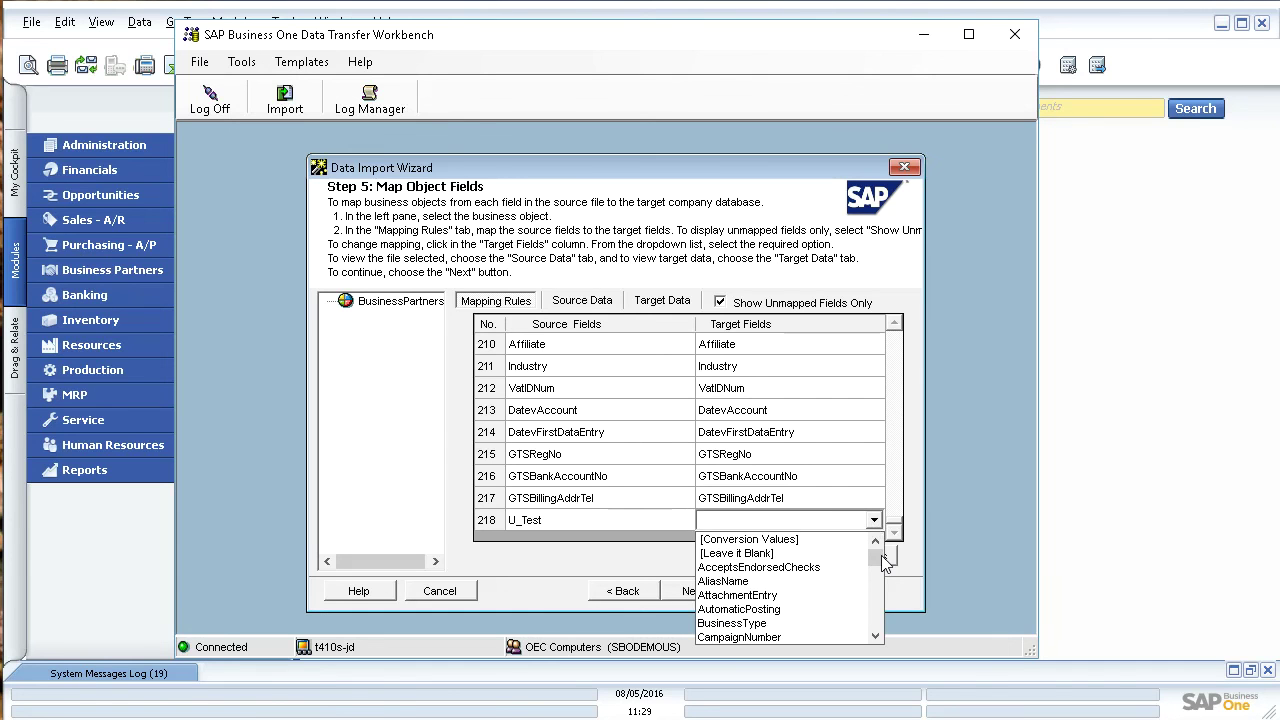
{"action": "left_click_drag", "start_coordinate": [875, 557], "coordinate": [881, 627]}
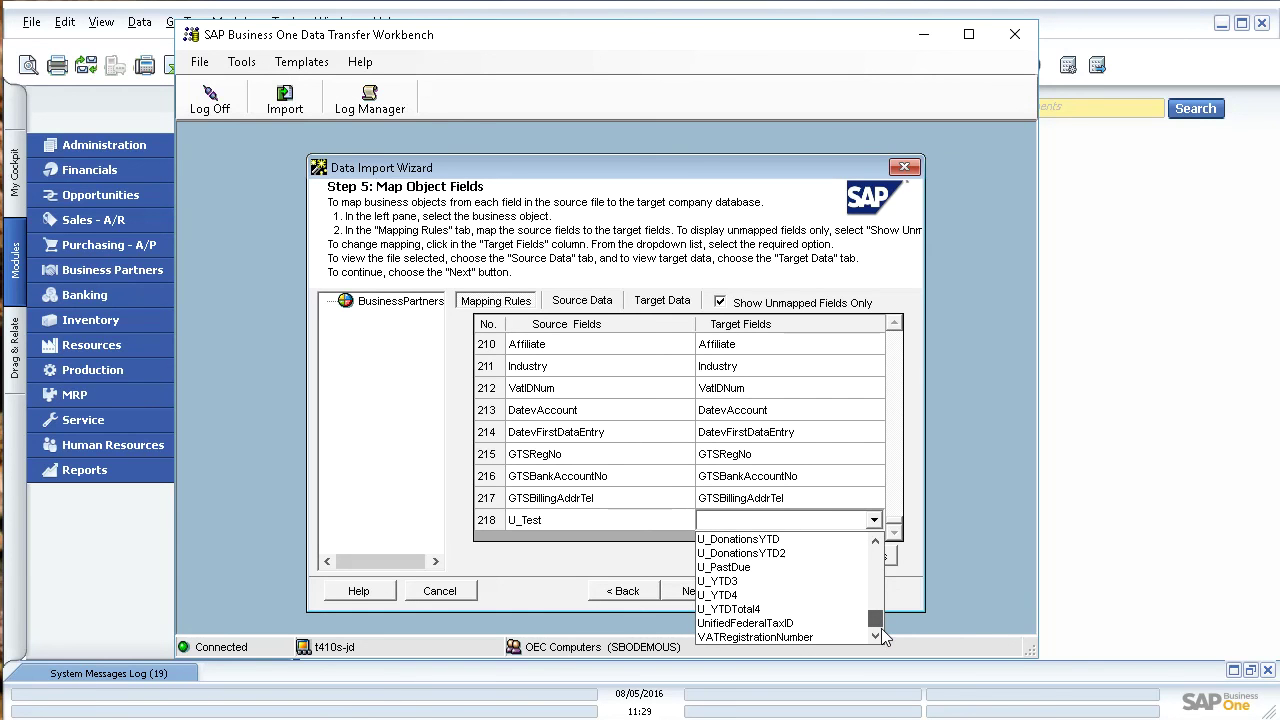
{"action": "left_click_drag", "start_coordinate": [881, 628], "coordinate": [876, 545]}
{"action": "left_click", "coordinate": [895, 286]}
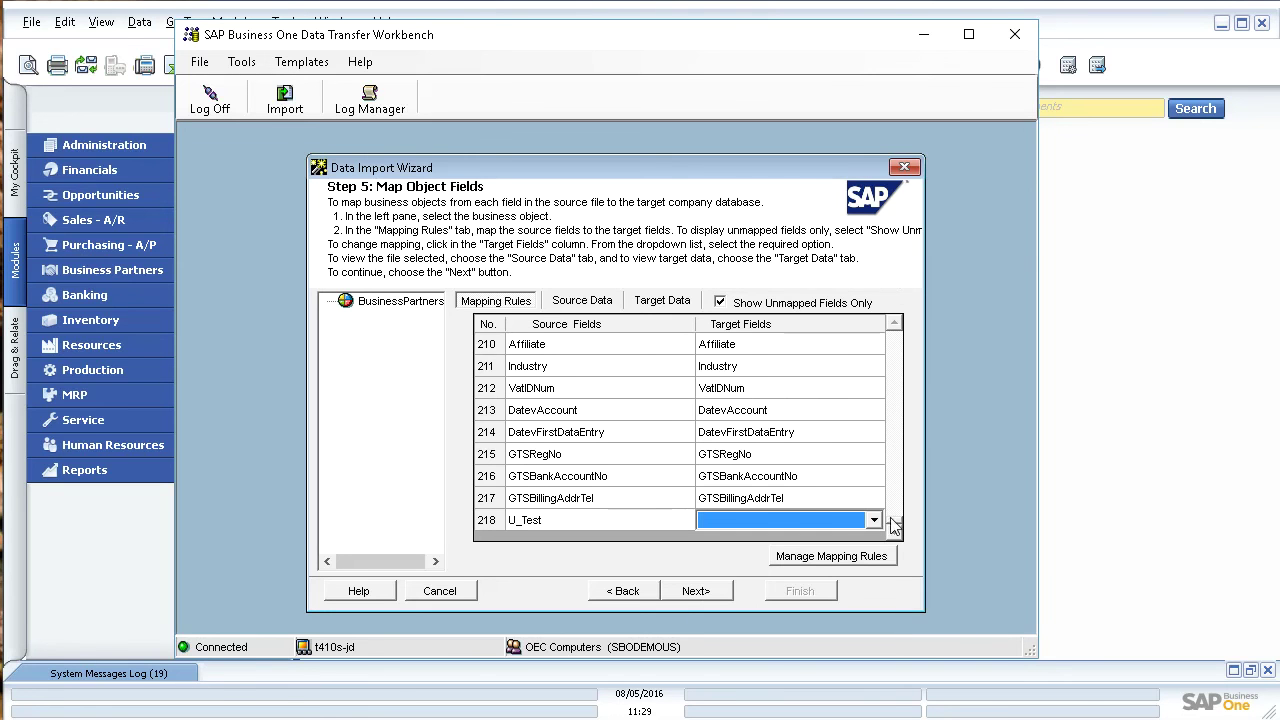
Step: Simulate the import with up to 50 errors allowed; all 6 business partners pass without errors
{"action": "left_click", "coordinate": [696, 591]}
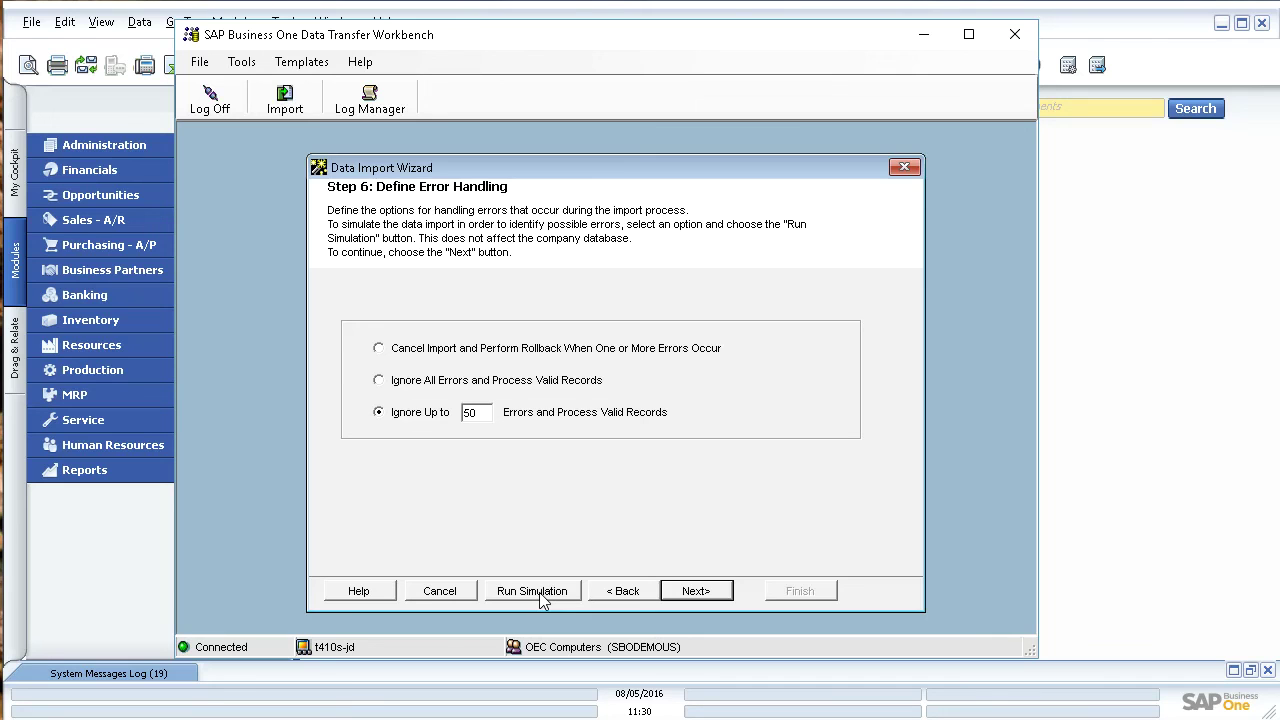
{"action": "left_click", "coordinate": [540, 596]}
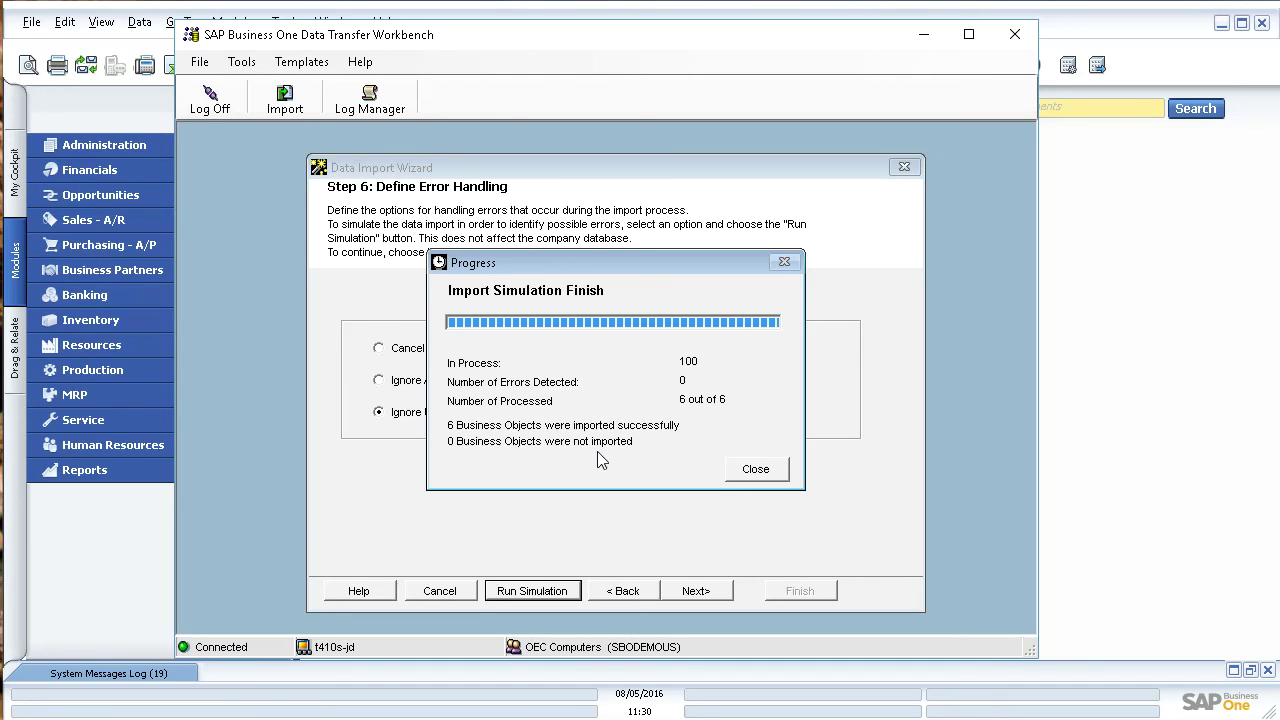
{"action": "left_click", "coordinate": [769, 474]}
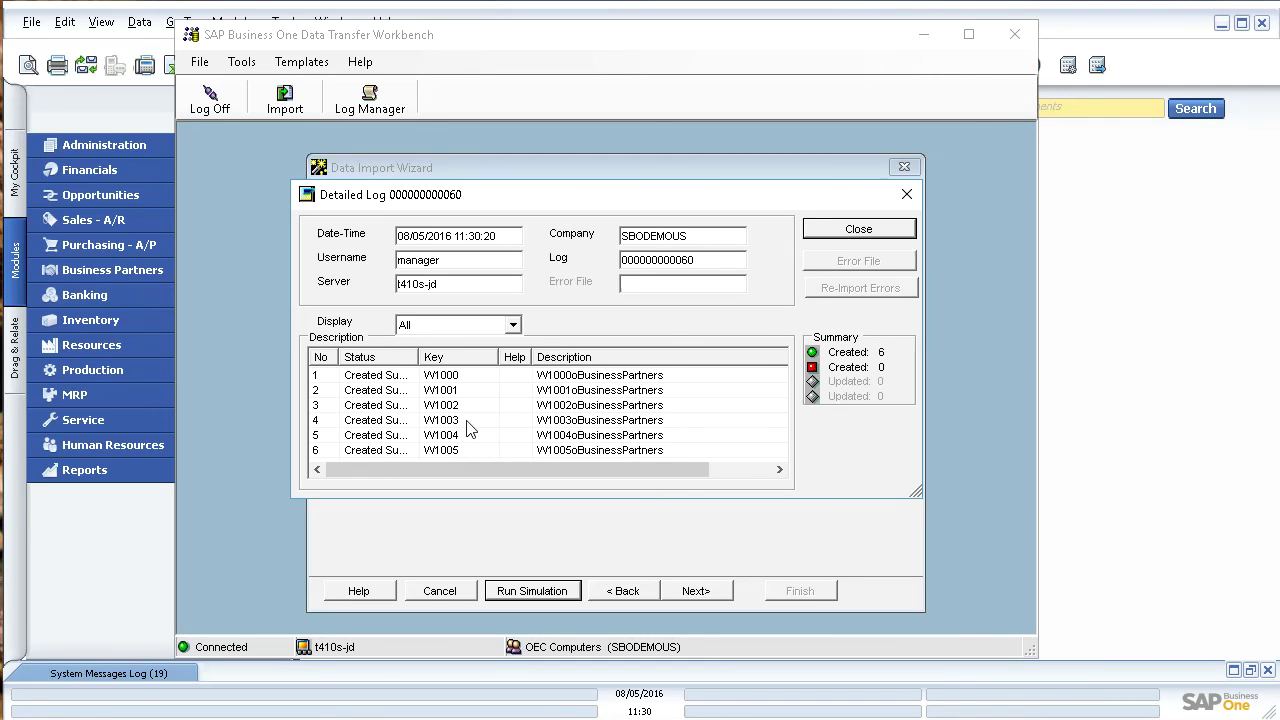
{"action": "left_click", "coordinate": [884, 238]}
Step: Import business partners W1000–W1005 for real with 0 errors and close the detailed log
{"action": "left_click", "coordinate": [697, 591]}
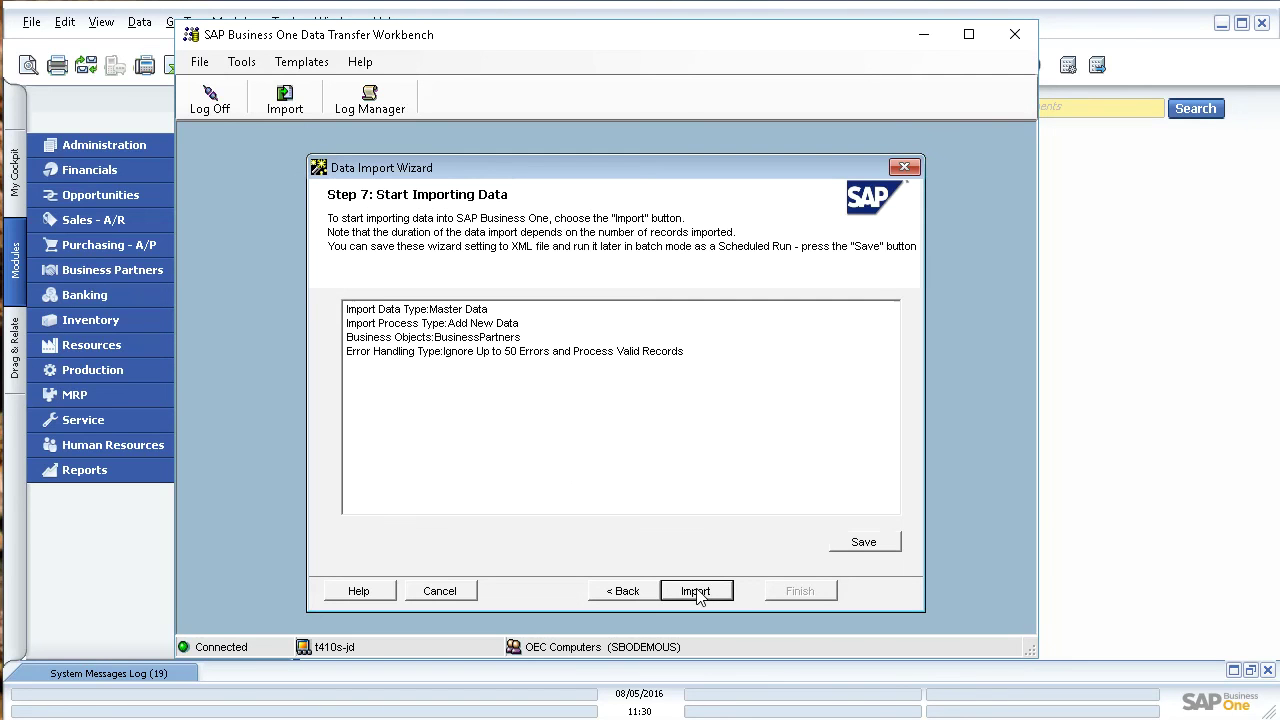
{"action": "left_click", "coordinate": [708, 592]}
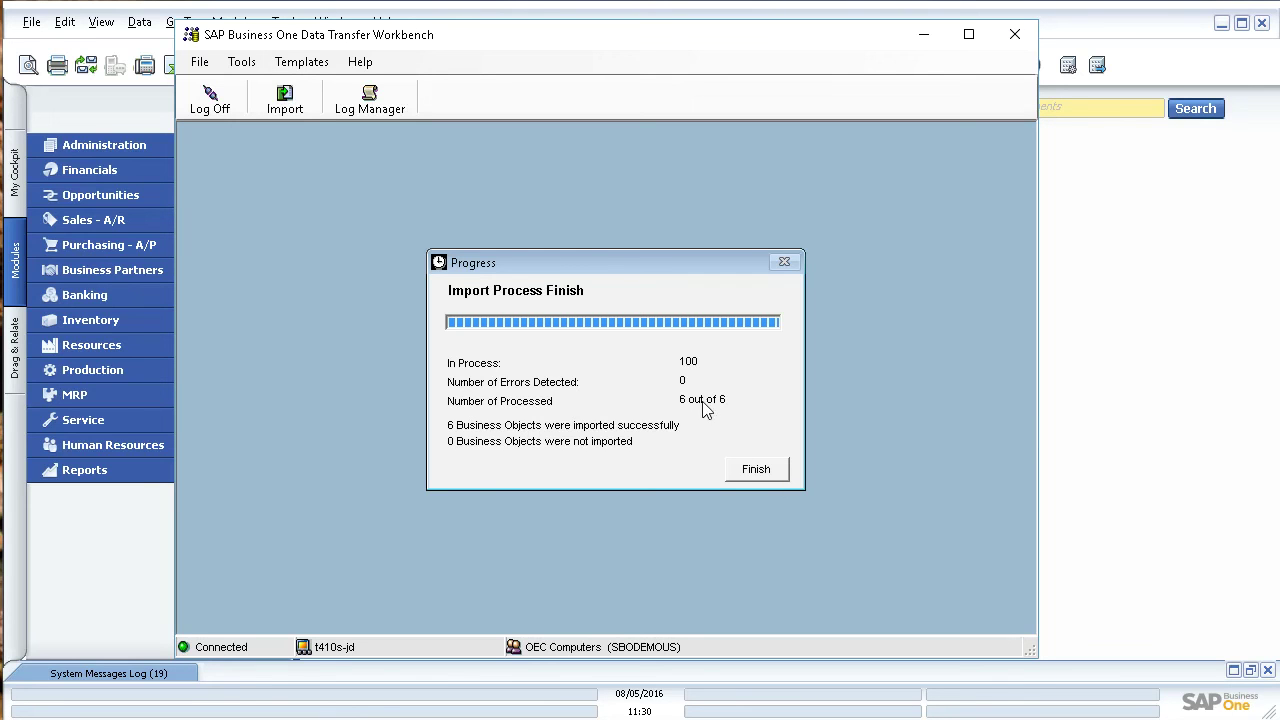
{"action": "left_click", "coordinate": [757, 469]}
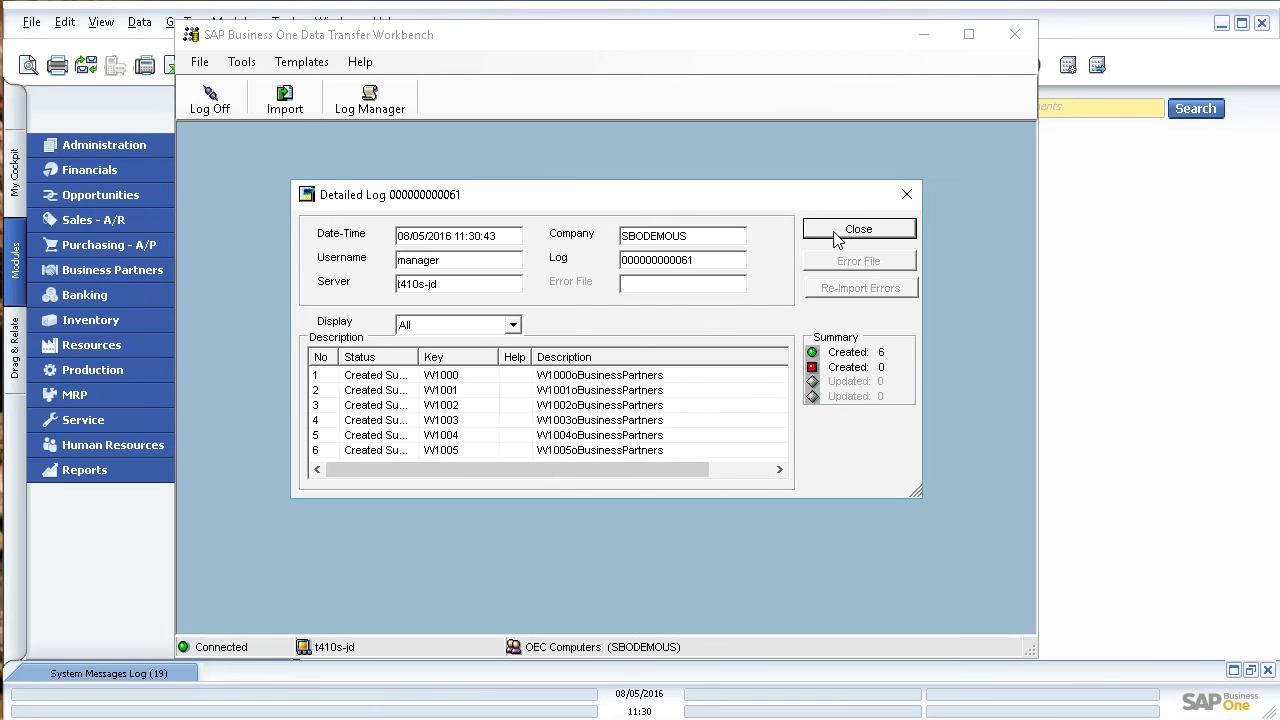
{"action": "left_click", "coordinate": [837, 230]}
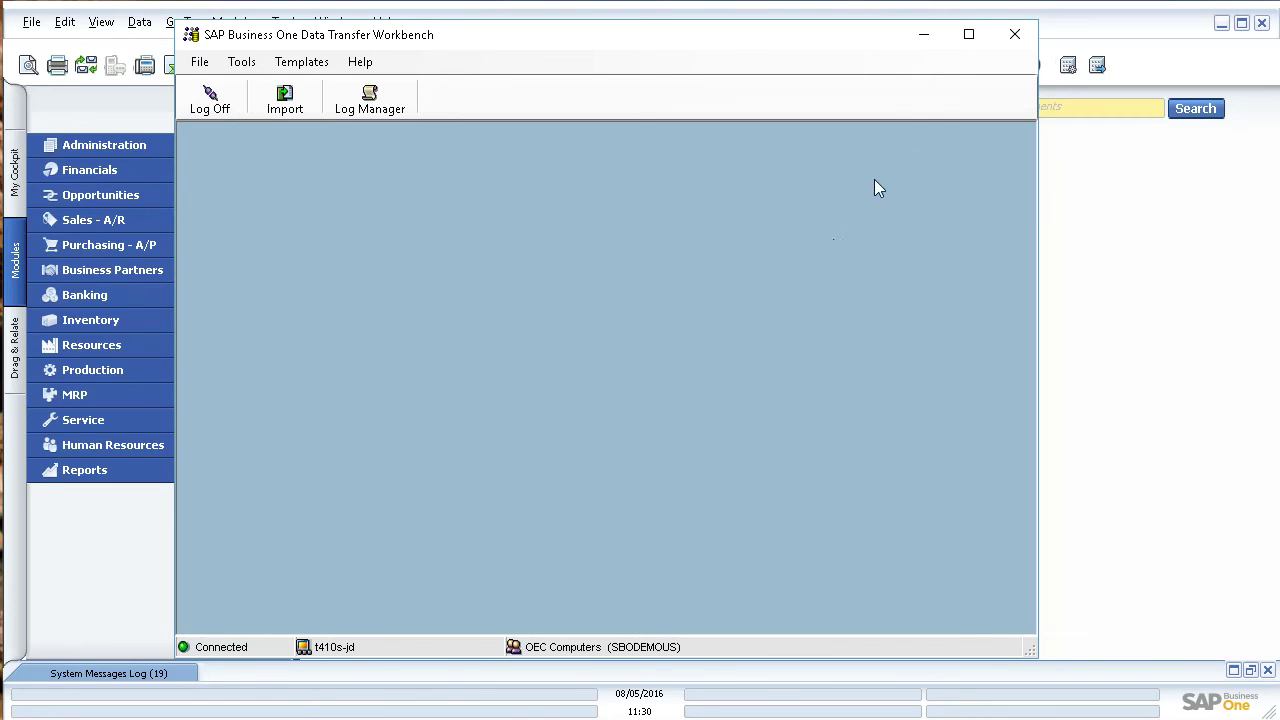
{"action": "left_click", "coordinate": [922, 40]}
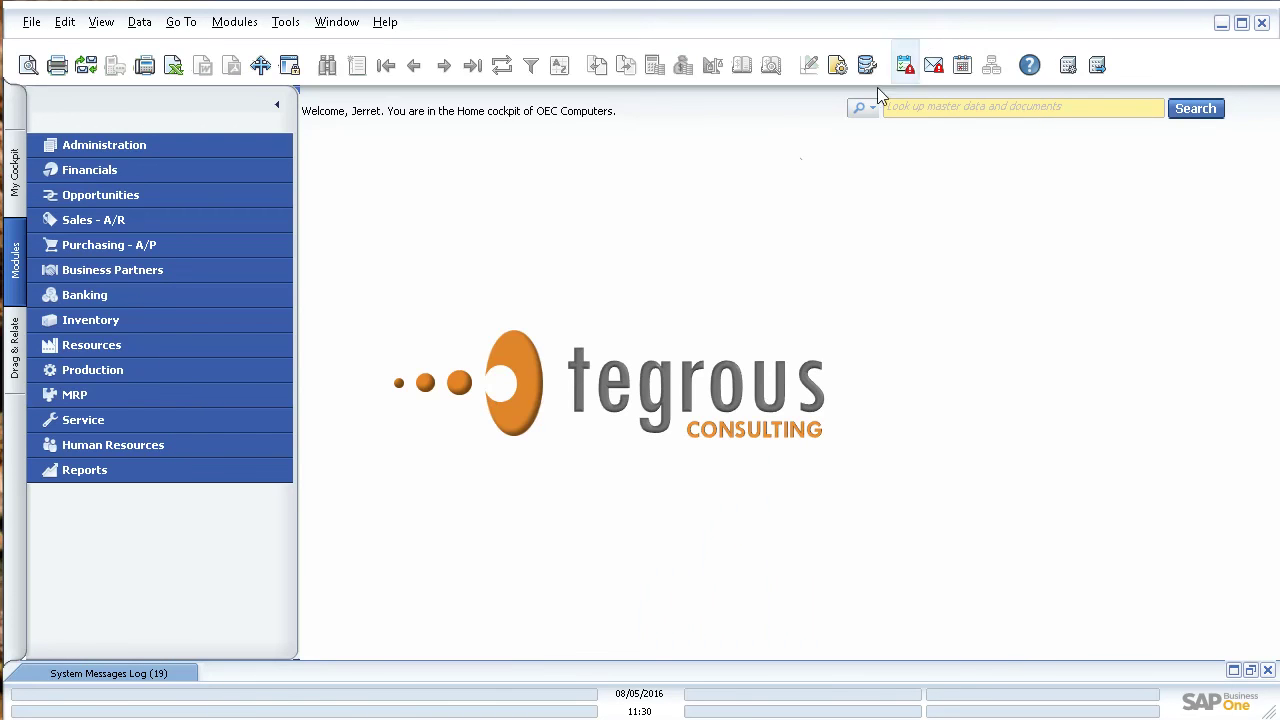
{"action": "left_click", "coordinate": [199, 274]}
{"action": "left_click", "coordinate": [178, 296]}
{"action": "left_click_drag", "start_coordinate": [726, 106], "coordinate": [641, 109]}
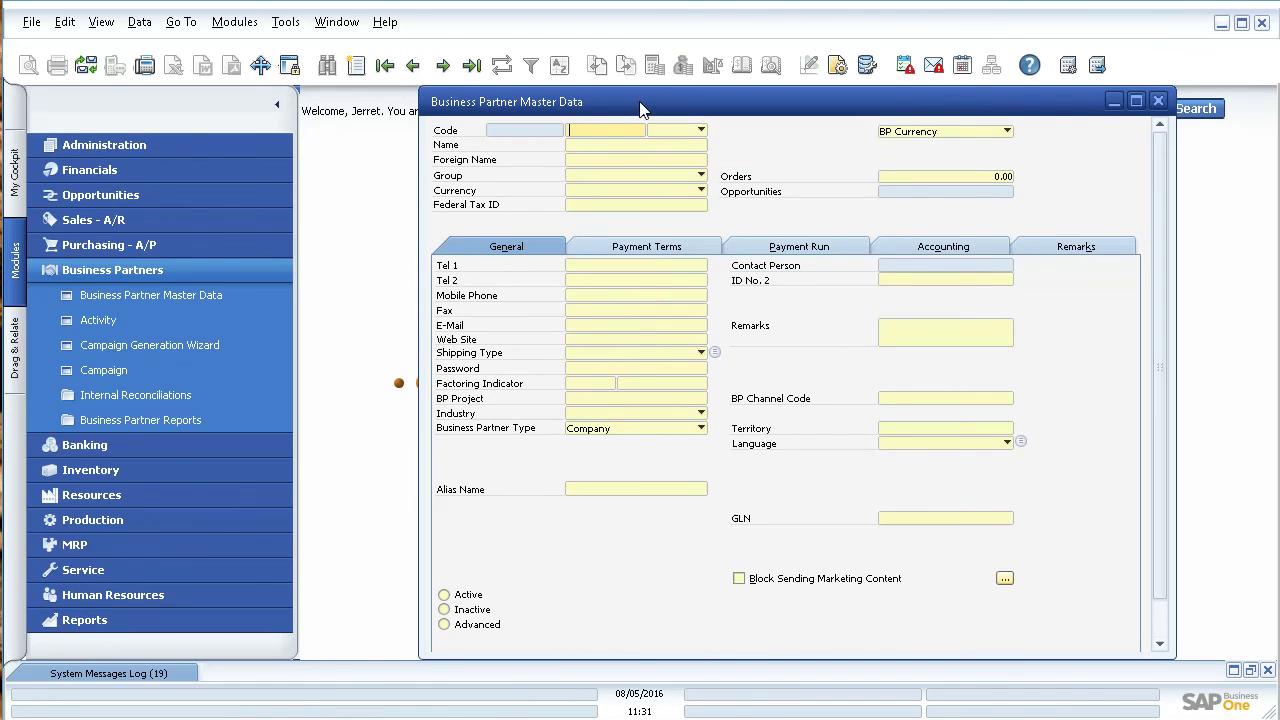
{"action": "left_click", "coordinate": [482, 65]}
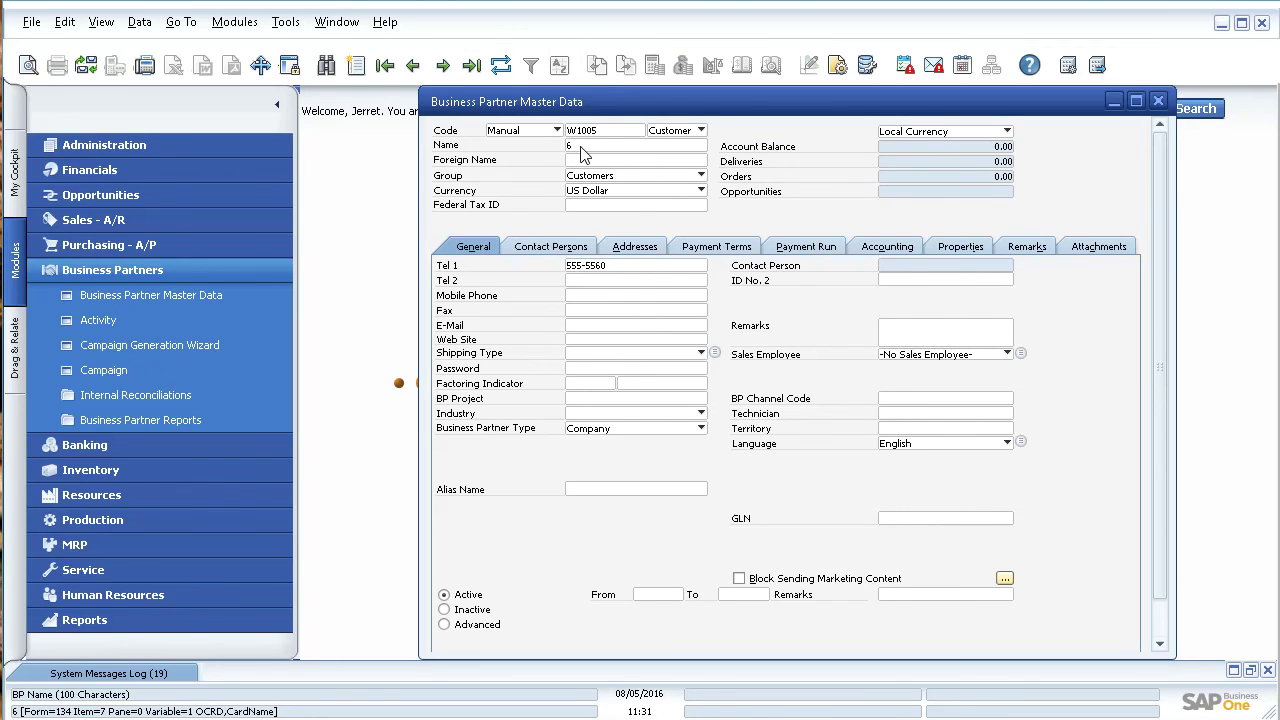
{"action": "left_click", "coordinate": [413, 65]}
{"action": "left_click", "coordinate": [413, 65]}
{"action": "left_click", "coordinate": [413, 65]}
{"action": "left_click", "coordinate": [413, 65]}
{"action": "left_click", "coordinate": [413, 66]}
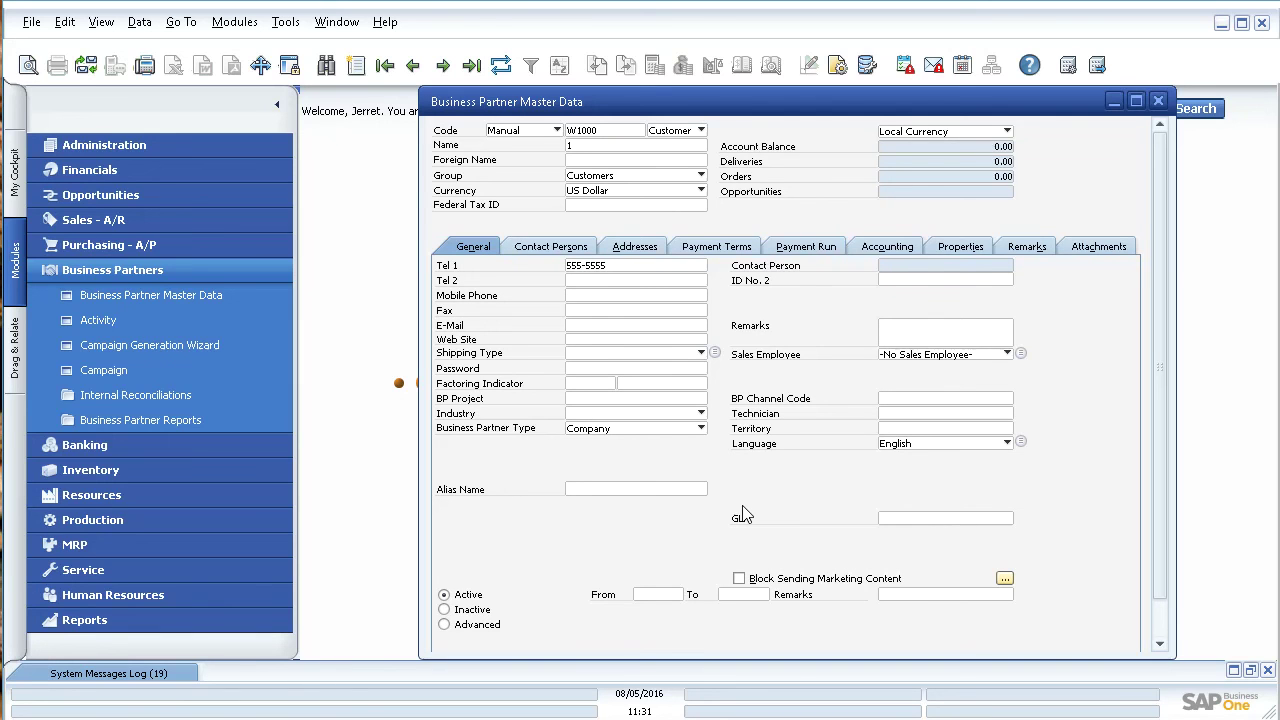
{"action": "left_click", "coordinate": [1158, 102]}
{"action": "left_click", "coordinate": [229, 274]}
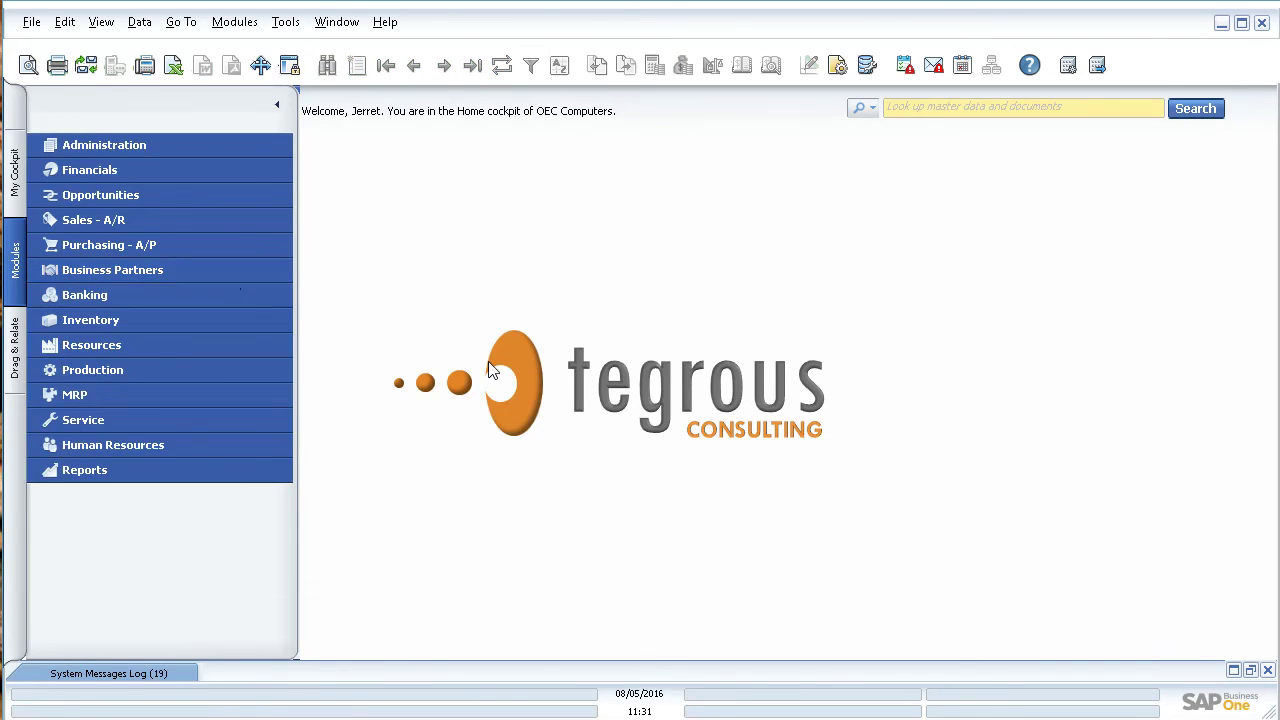